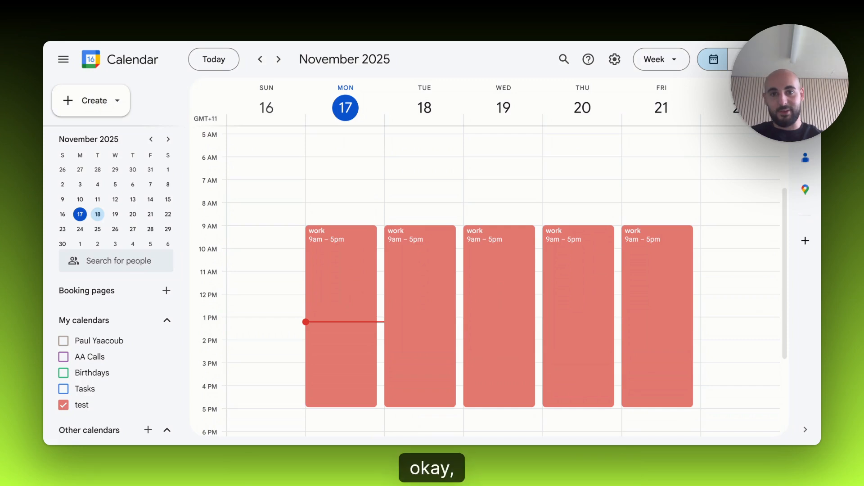
scroll(404, 286, up, 2)
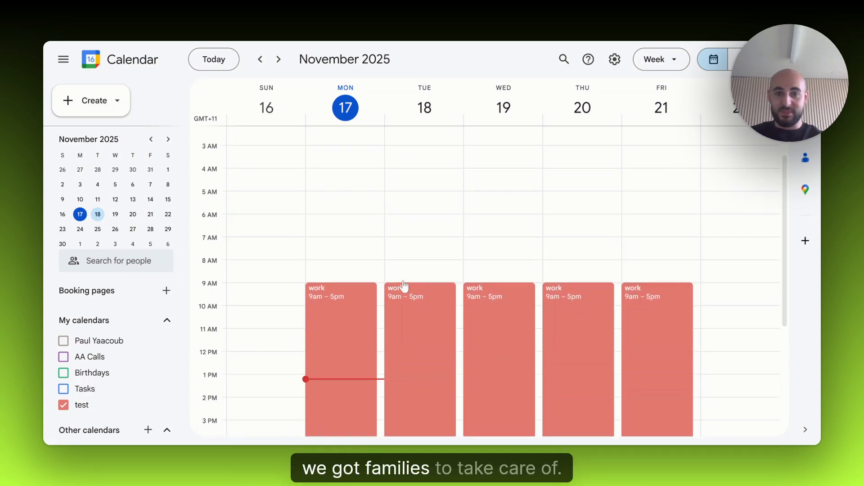
scroll(409, 288, down, 2)
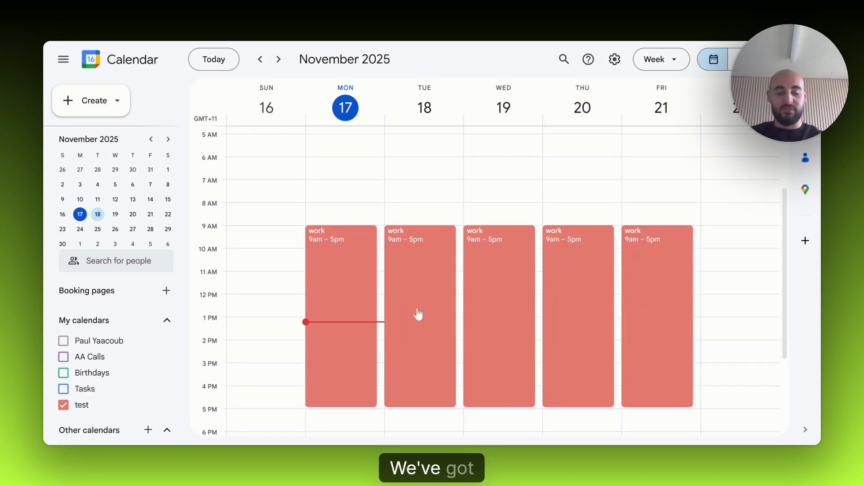
scroll(415, 286, up, 2)
scroll(410, 299, down, 2)
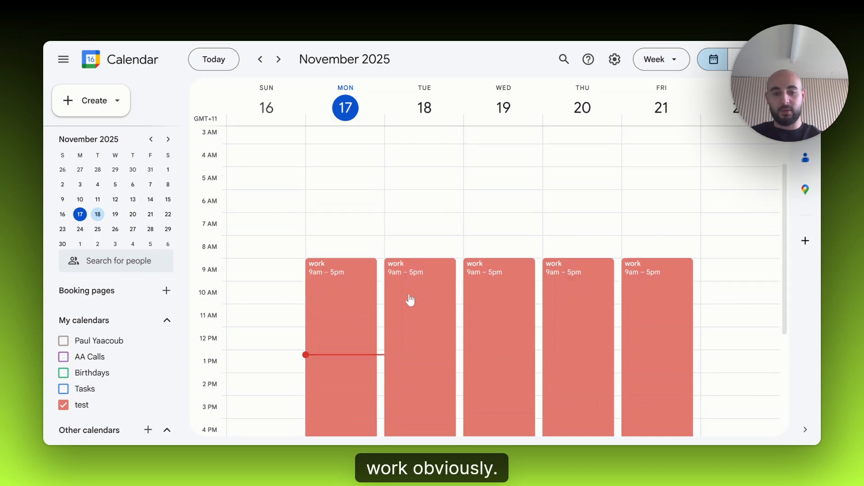
scroll(298, 221, down, 2)
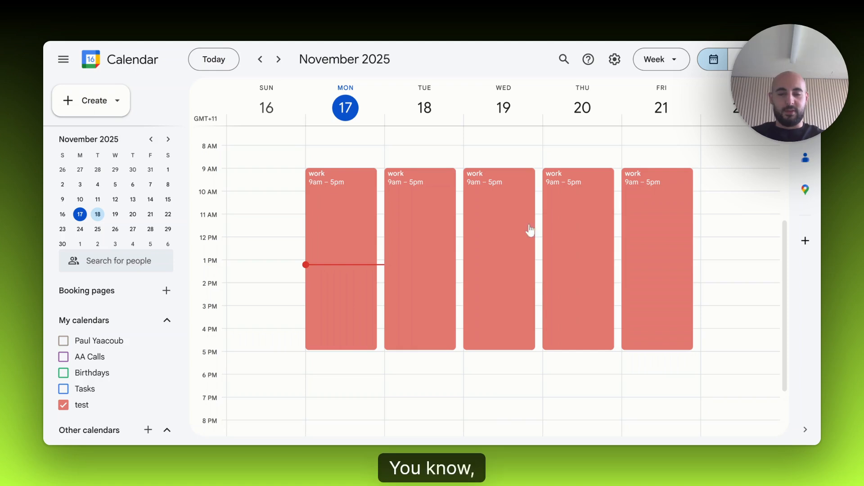
scroll(530, 230, down, 2)
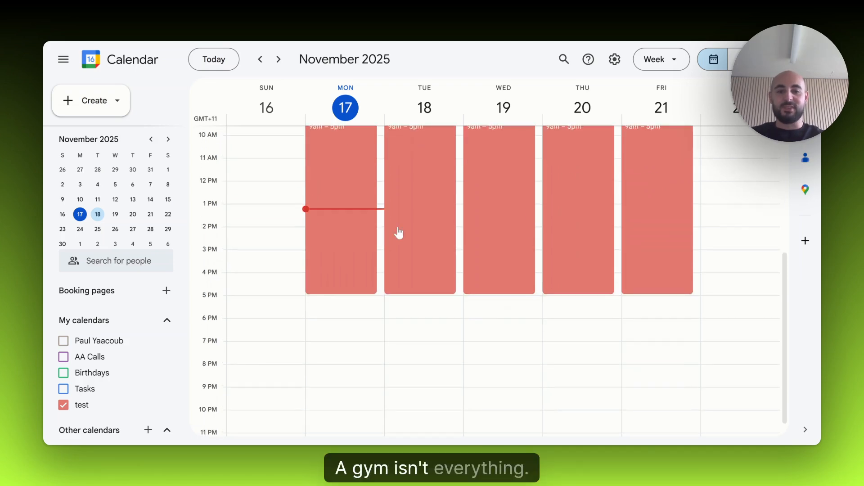
scroll(396, 233, up, 4)
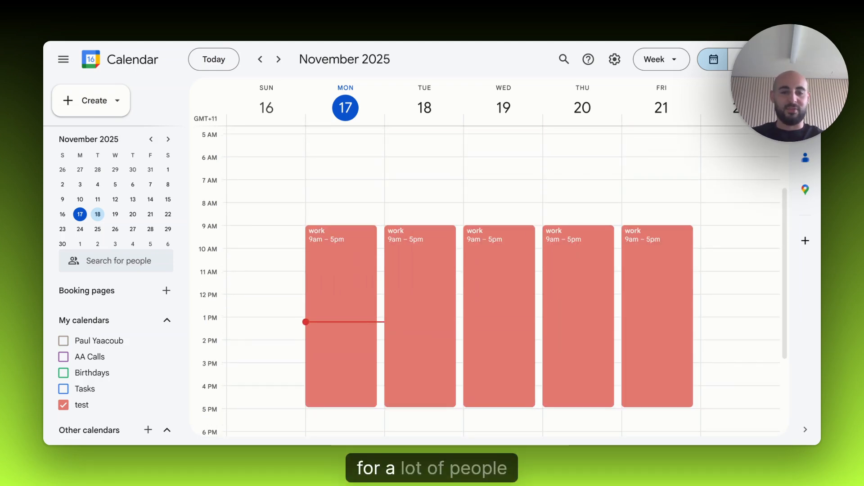
scroll(399, 262, down, 2)
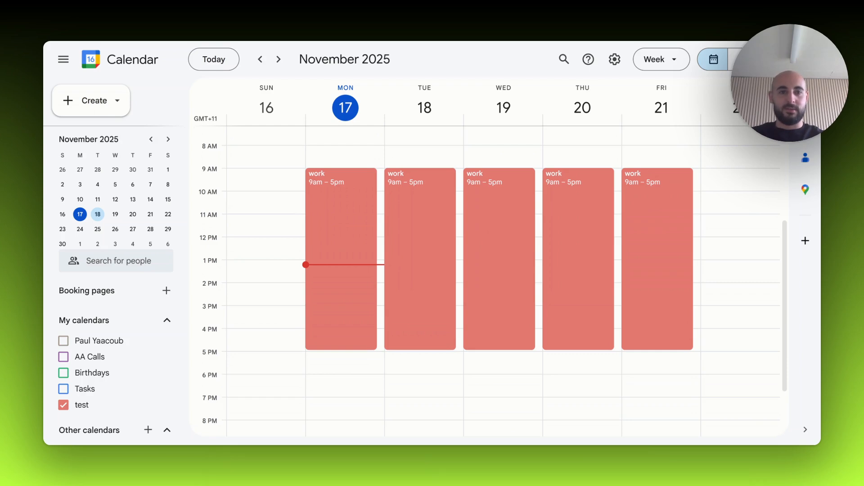
scroll(400, 262, down, 3)
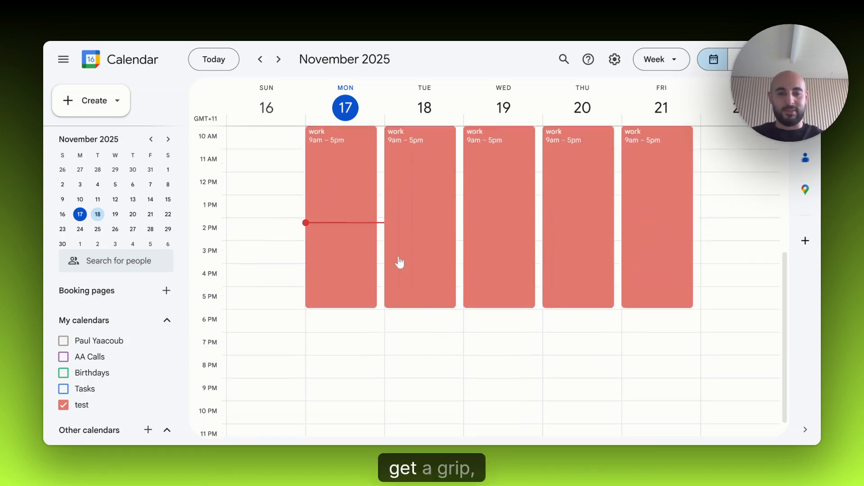
scroll(400, 262, up, 3)
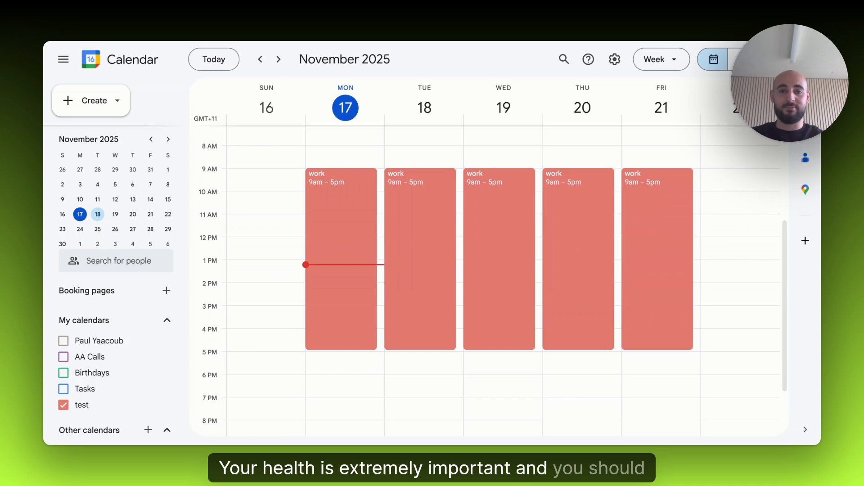
scroll(399, 262, up, 2)
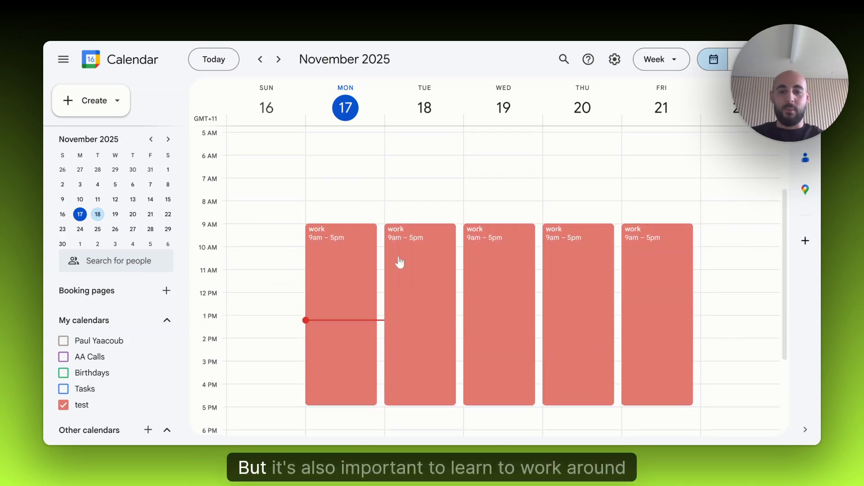
scroll(399, 263, down, 2)
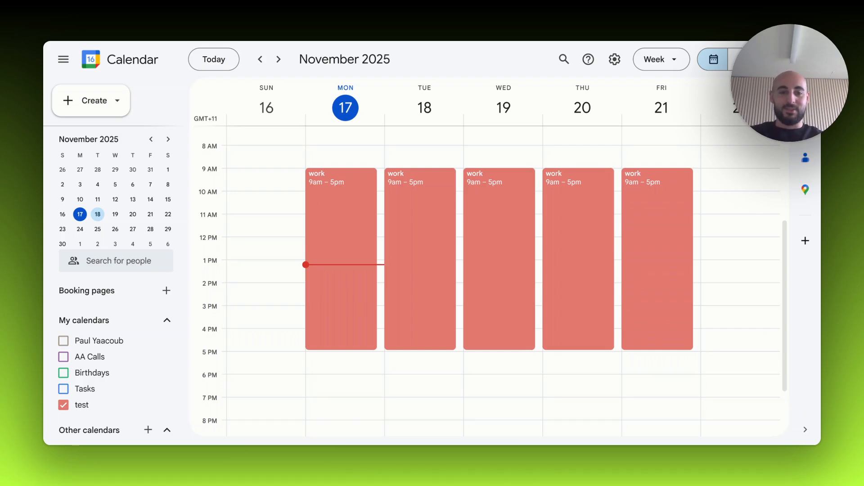
scroll(407, 272, up, 3)
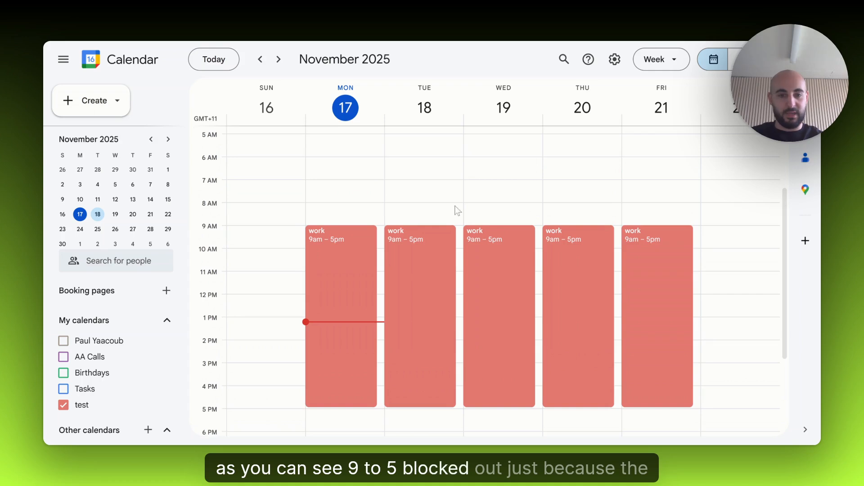
scroll(458, 210, down, 3)
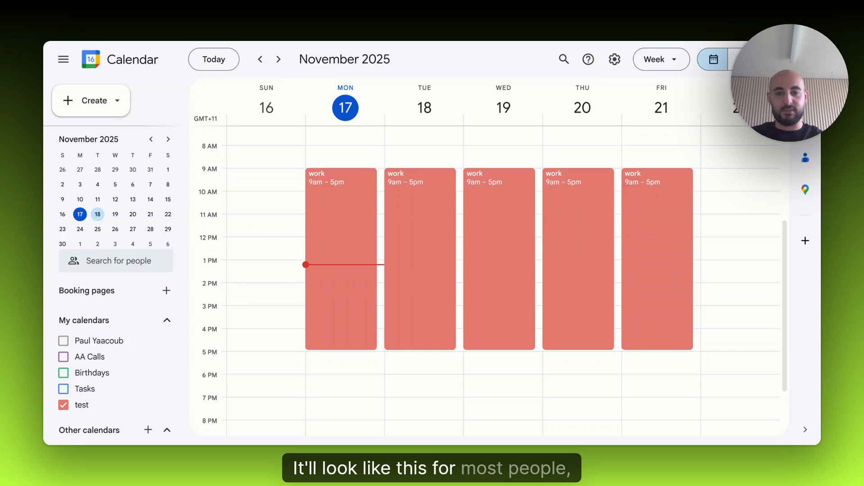
- Create an event on Monday, November 17 from 7:00pm to 8:30pm, repeating weekly on Monday, Wednesday and Friday
scroll(370, 328, down, 3)
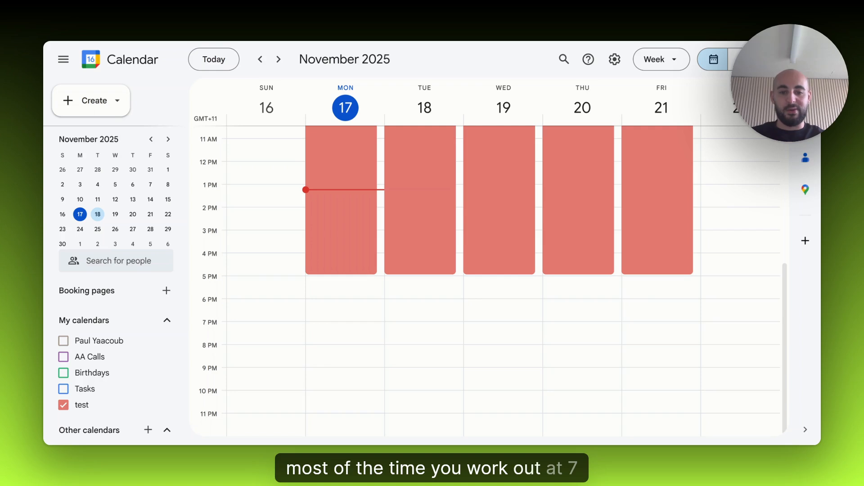
drag(310, 324, 354, 355)
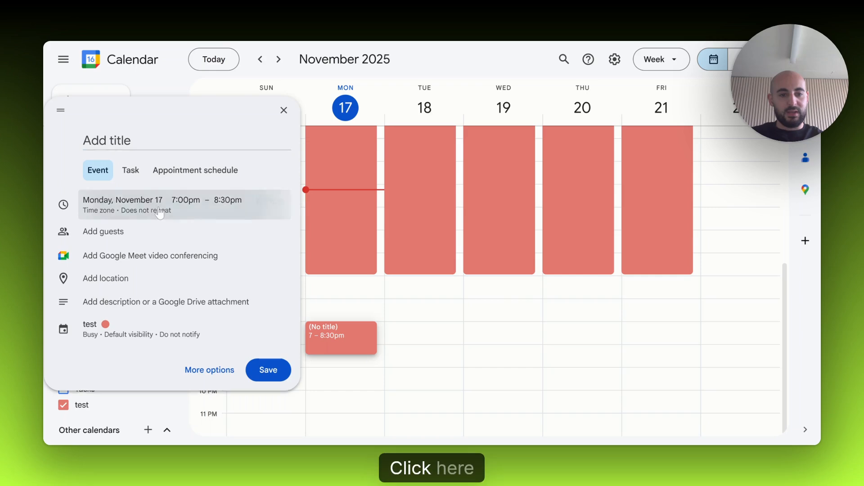
click(156, 214)
click(136, 228)
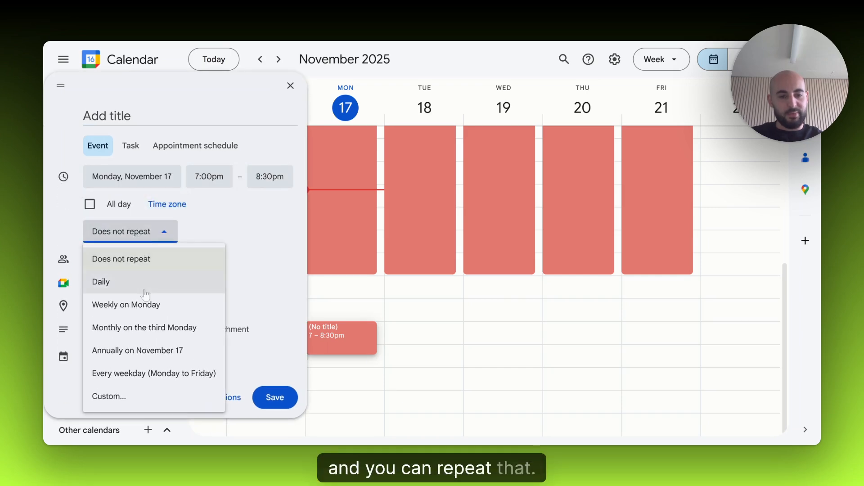
click(115, 405)
click(412, 220)
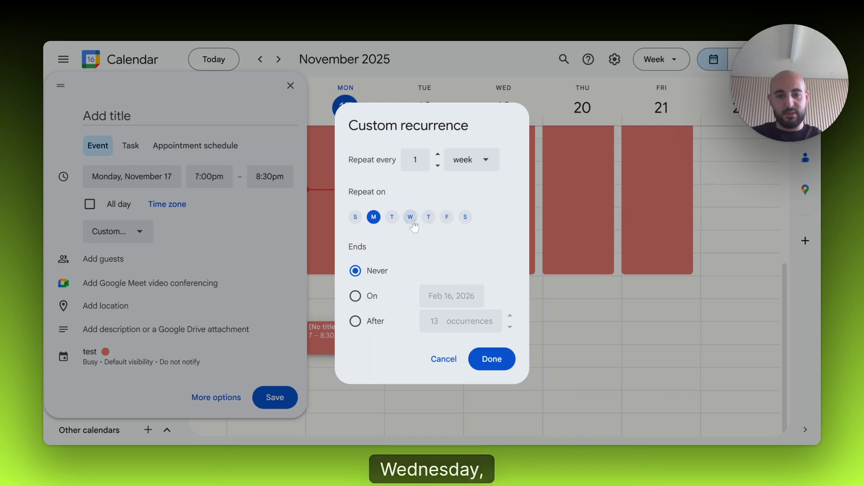
click(447, 218)
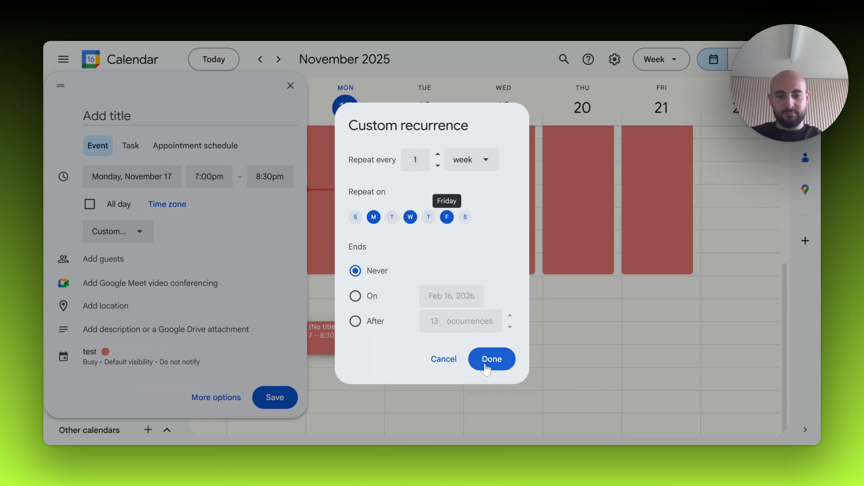
click(490, 359)
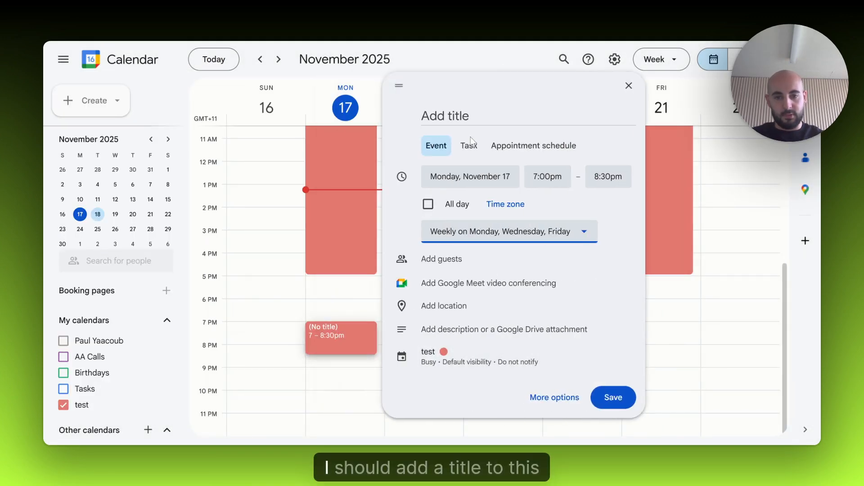
- Title the new recurring event "gym" and save it
click(470, 116)
text(gym)
key(Return)
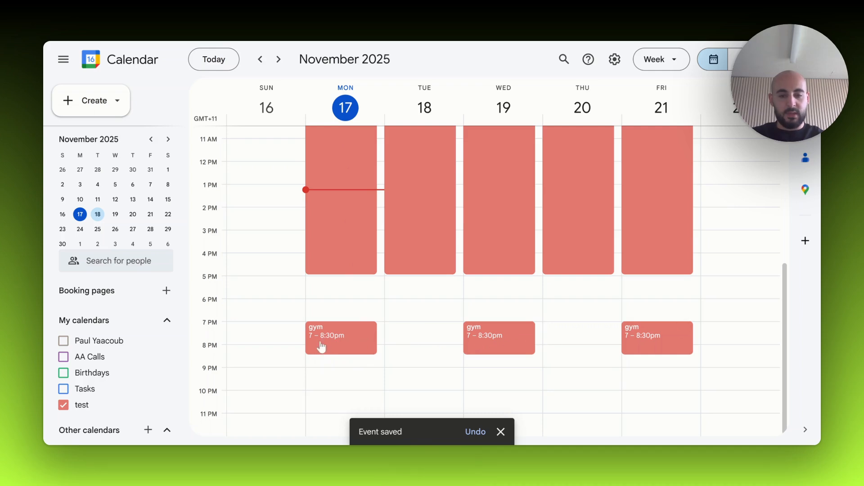
- Reschedule only Monday's gym event to 5:45pm and to 7:15pm, and return it to 7:00pm
drag(331, 325, 323, 322)
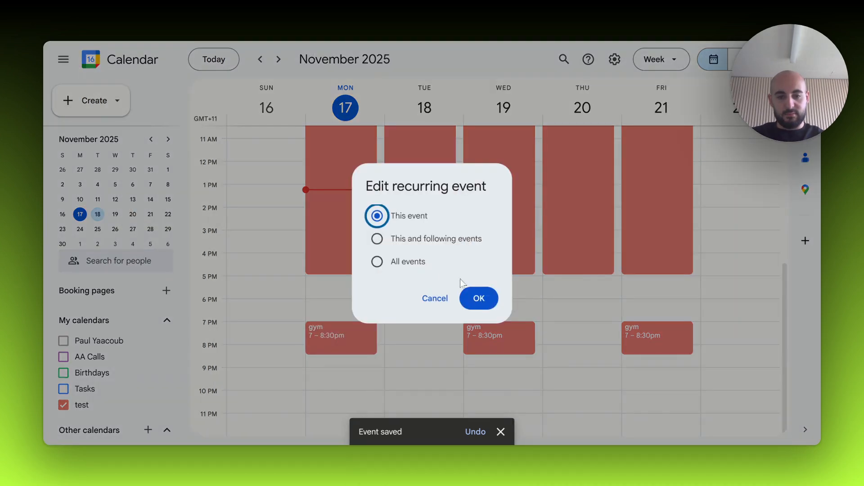
click(481, 298)
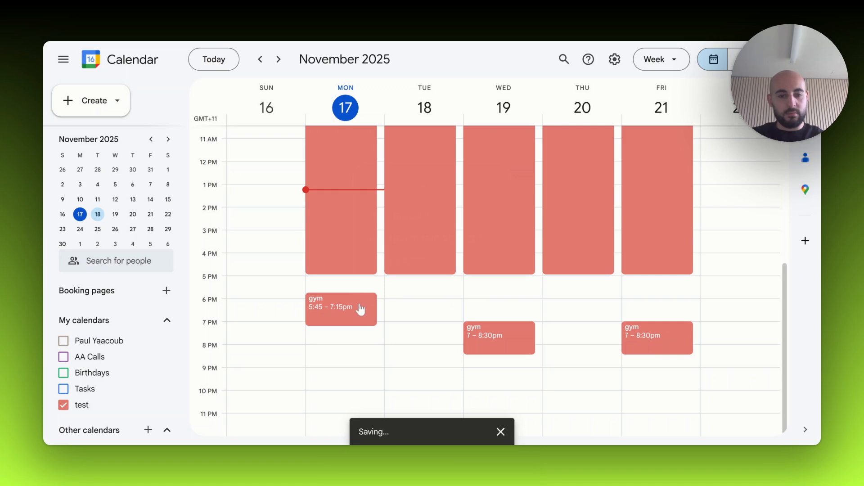
drag(328, 322, 325, 341)
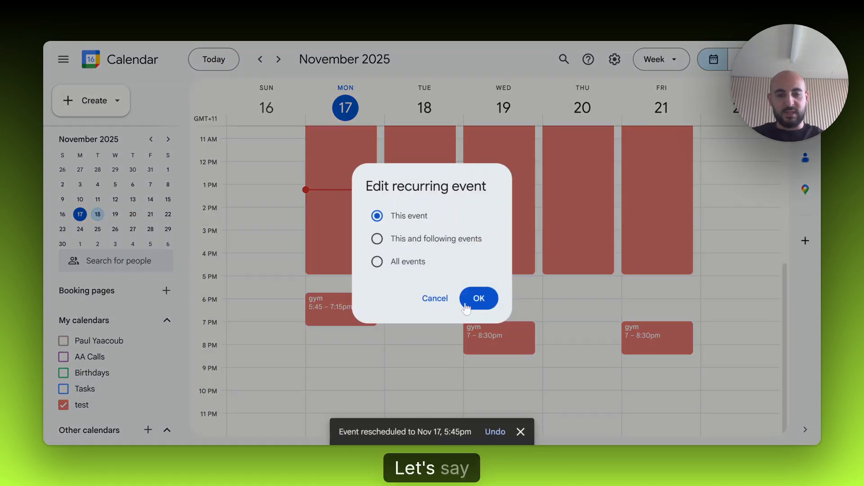
click(479, 297)
scroll(398, 319, up, 2)
scroll(391, 326, down, 2)
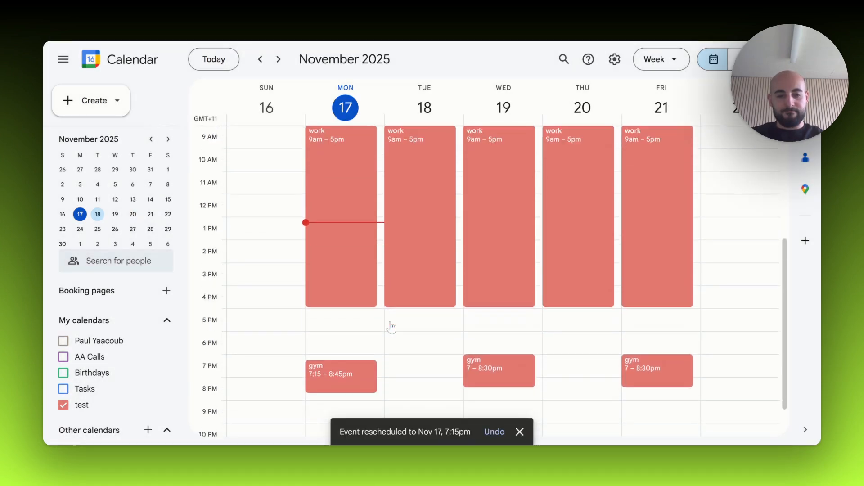
drag(329, 345, 329, 338)
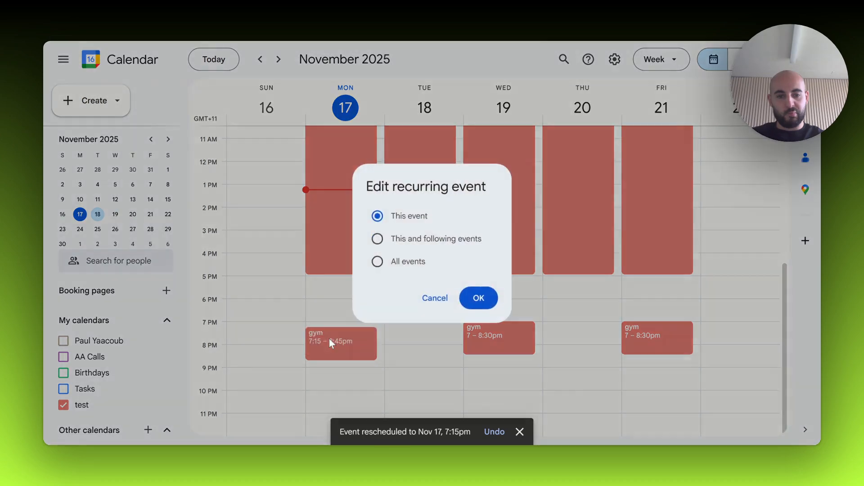
click(479, 298)
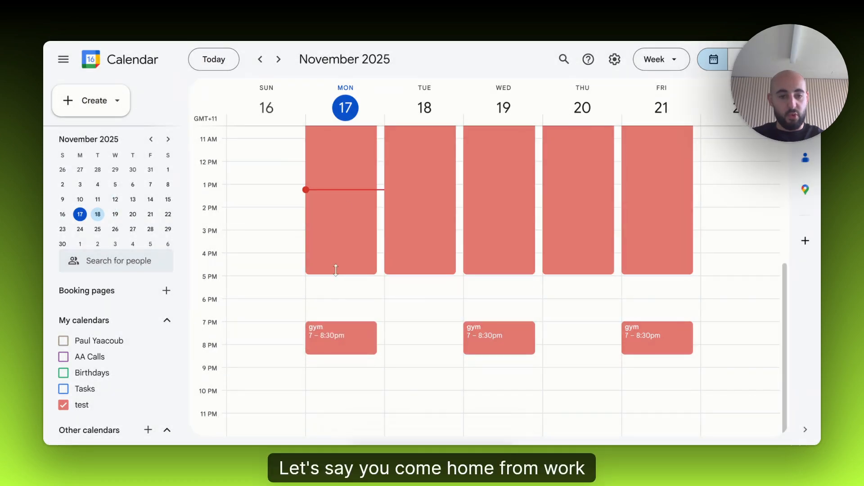
- Add an event titled "chores" on Monday, November 17 from 5:30pm to 6:45pm
click(311, 288)
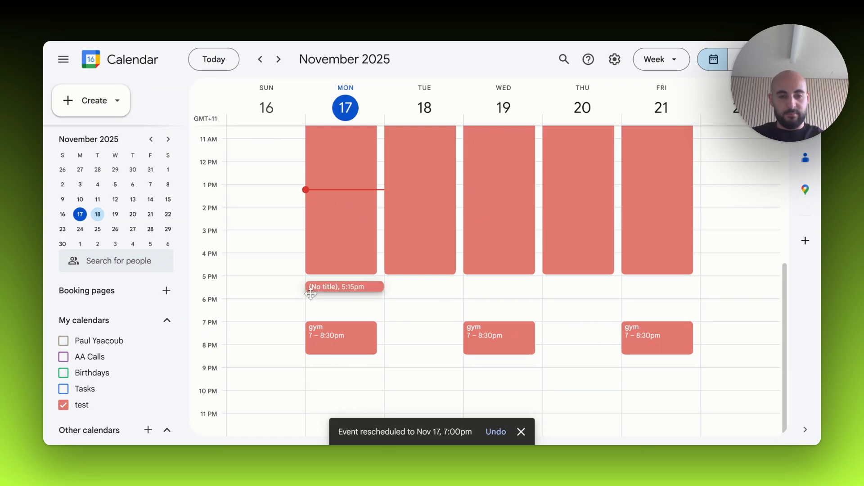
click(284, 111)
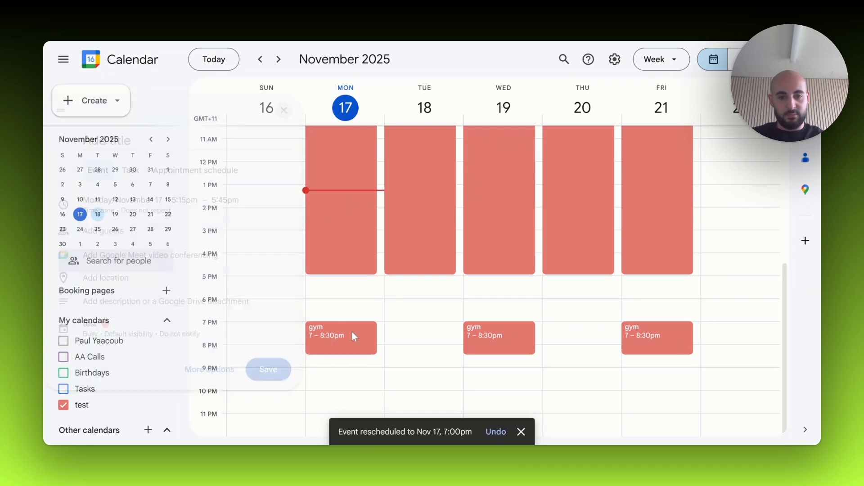
drag(313, 291, 315, 315)
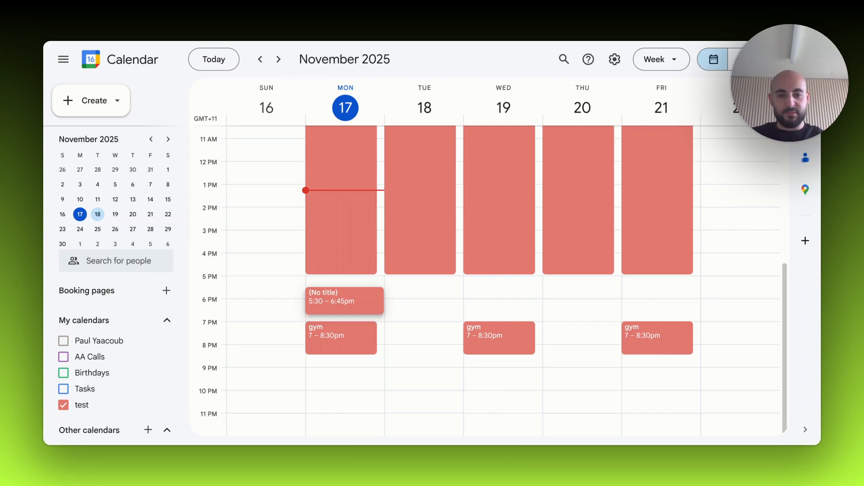
drag(310, 312, 310, 313)
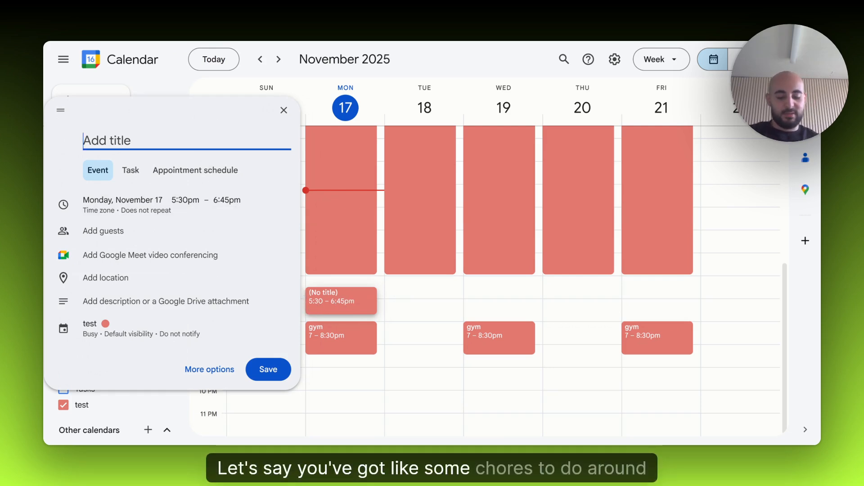
text(chores)
key(Return)
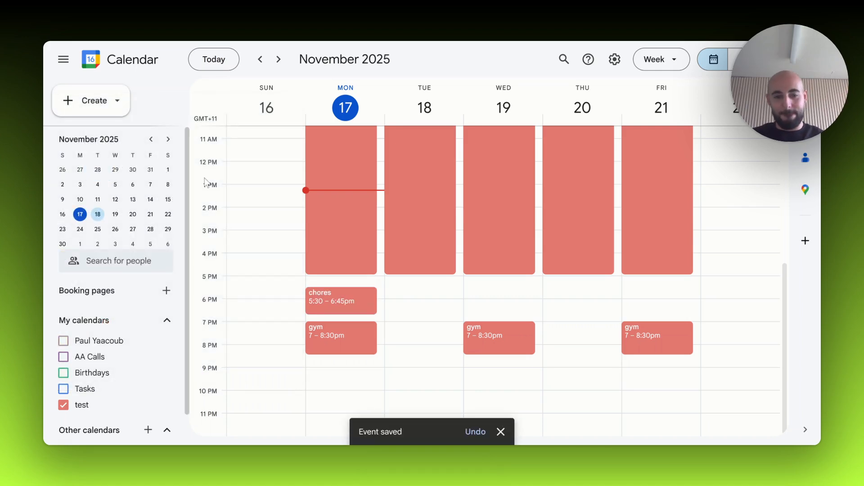
- Rename Monday's chores event to "family games night" and save it
click(334, 303)
click(186, 205)
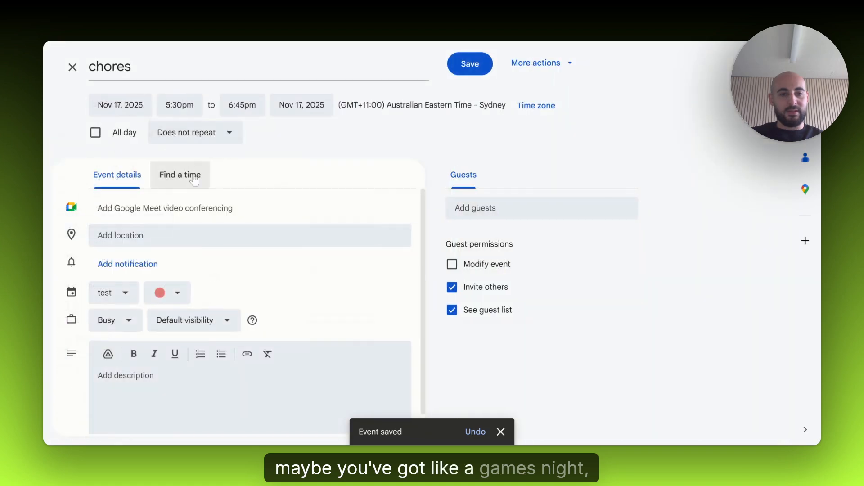
text(family)
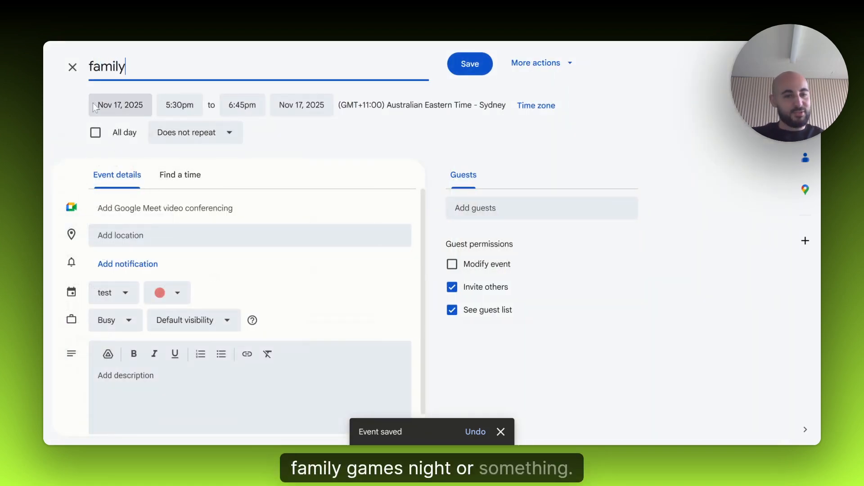
text( game)
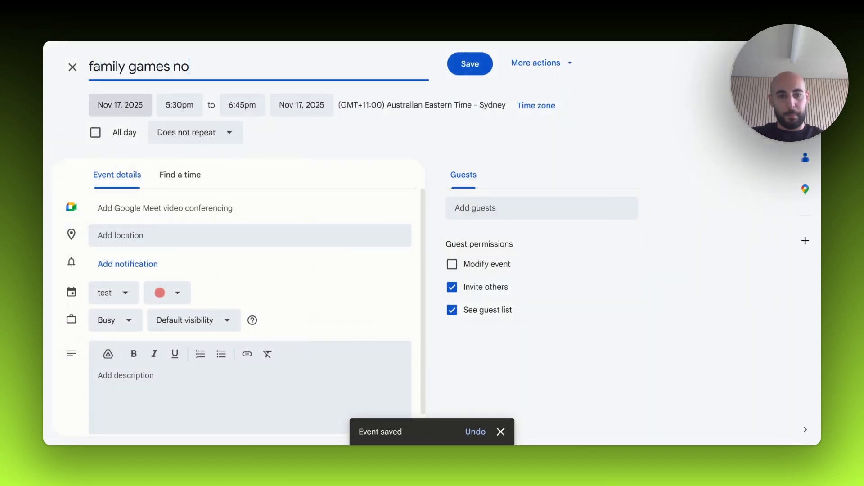
text(s night)
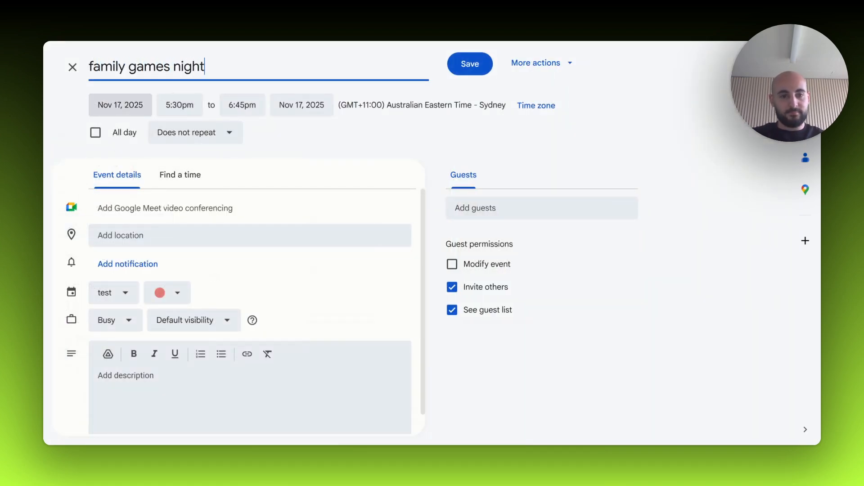
click(467, 64)
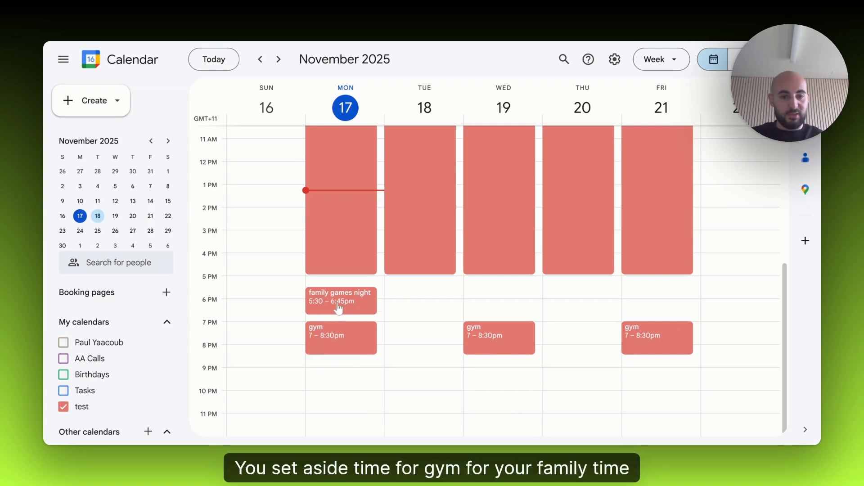
- Move the family games night event to Wednesday, November 19 at 7:30pm and rename it "bday dinner"
scroll(338, 310, up, 3)
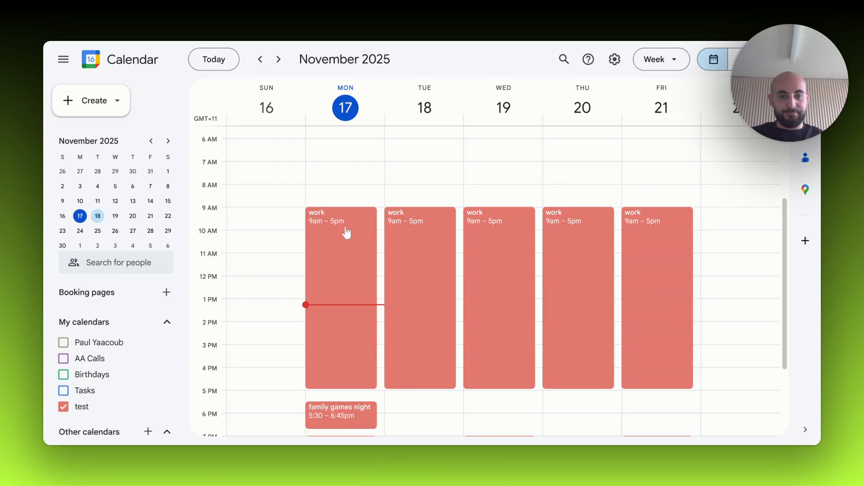
scroll(344, 239, down, 3)
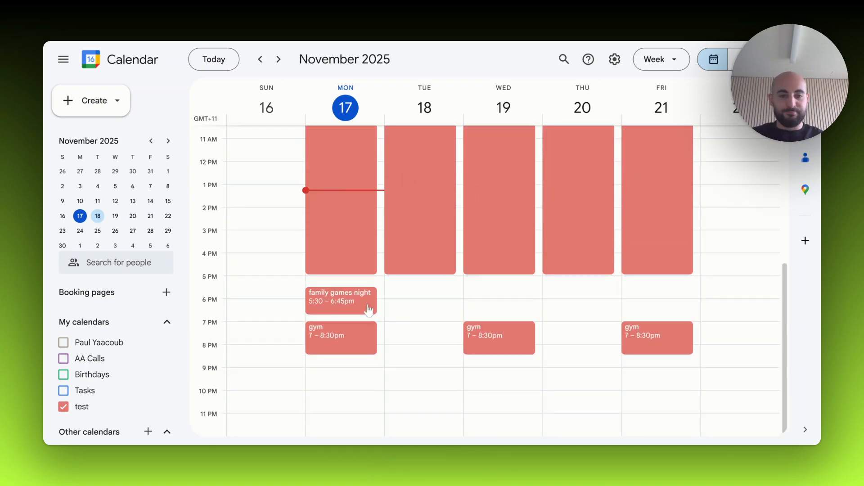
drag(335, 301, 496, 341)
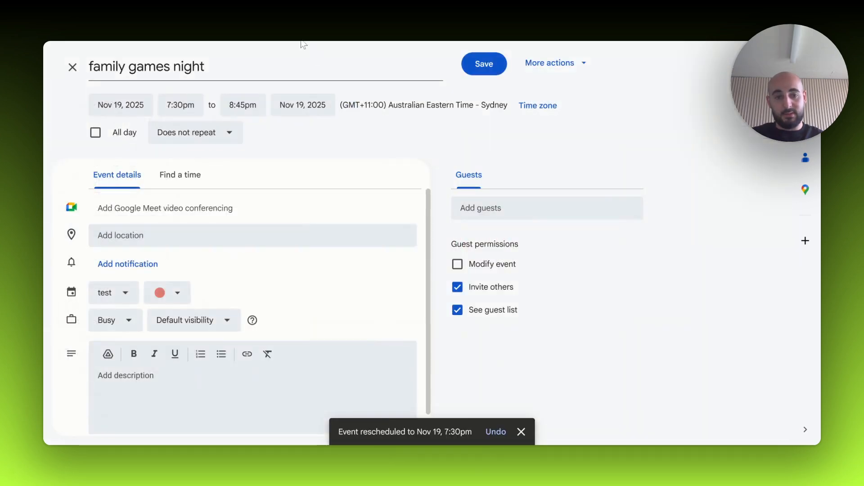
click(344, 239)
key(ctrl+a)
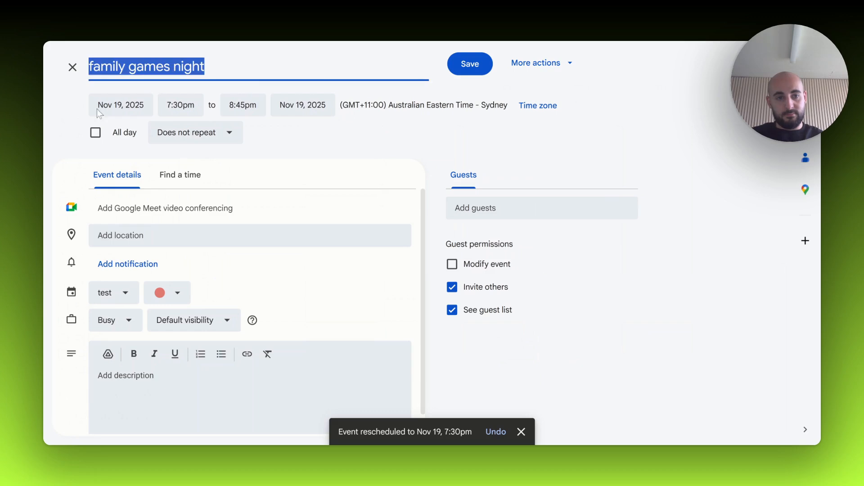
text(bday din)
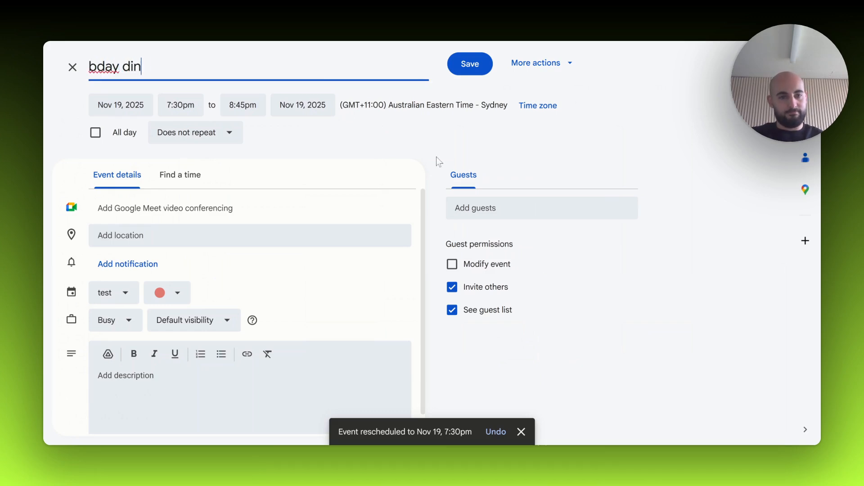
text(ner)
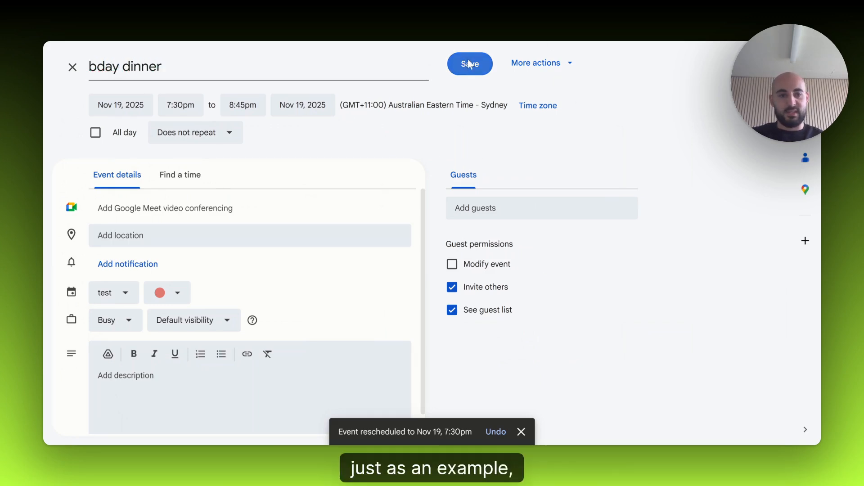
click(469, 62)
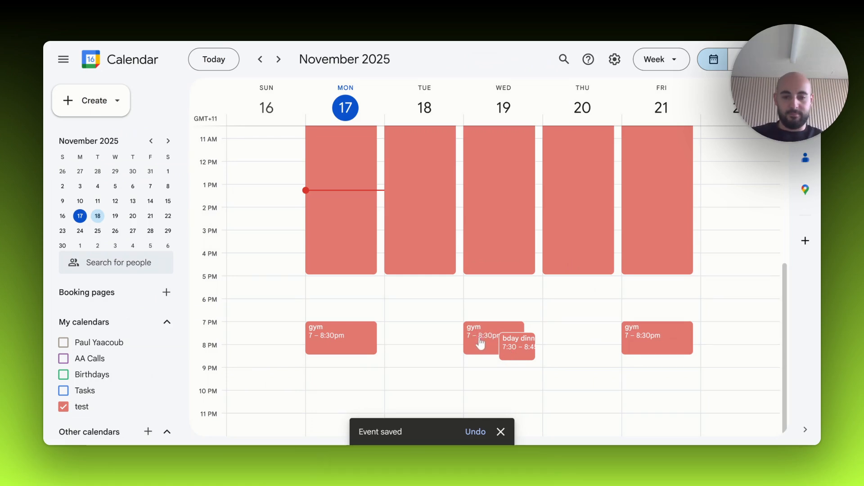
- Reschedule only Wednesday's gym event to 5:30pm–7pm, ahead of the bday dinner
scroll(478, 344, up, 1)
scroll(478, 345, up, 1)
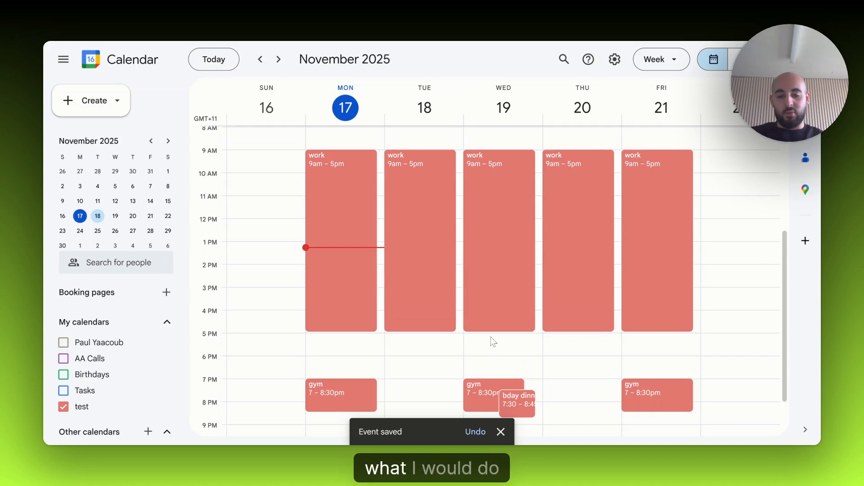
scroll(491, 344, down, 2)
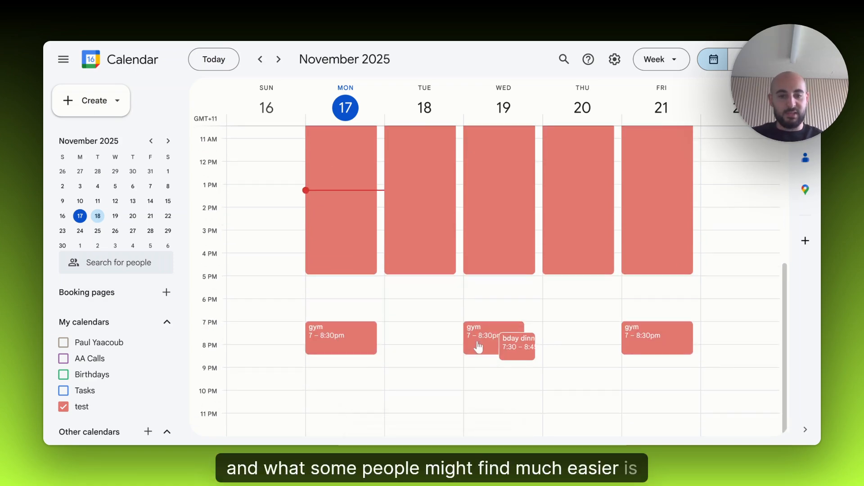
drag(479, 346, 481, 301)
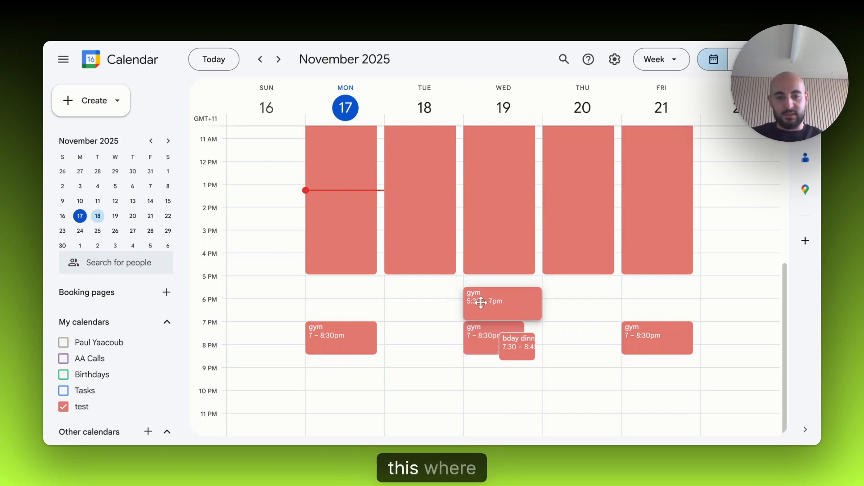
click(480, 300)
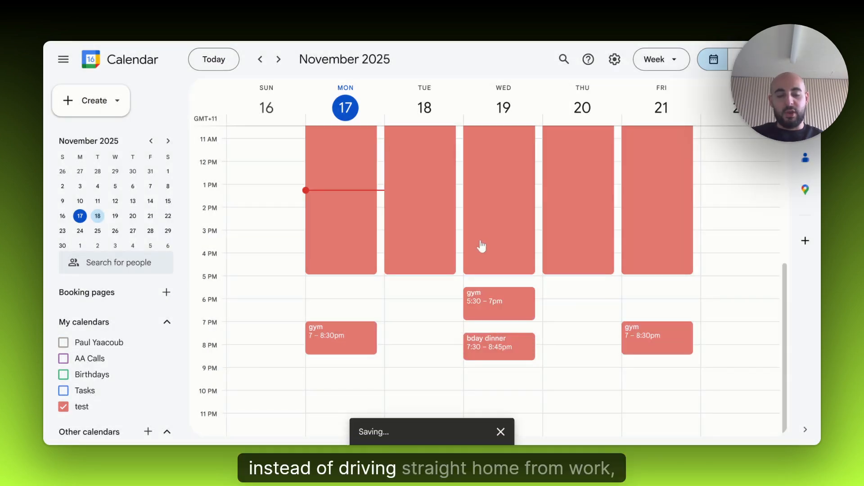
scroll(480, 269, up, 3)
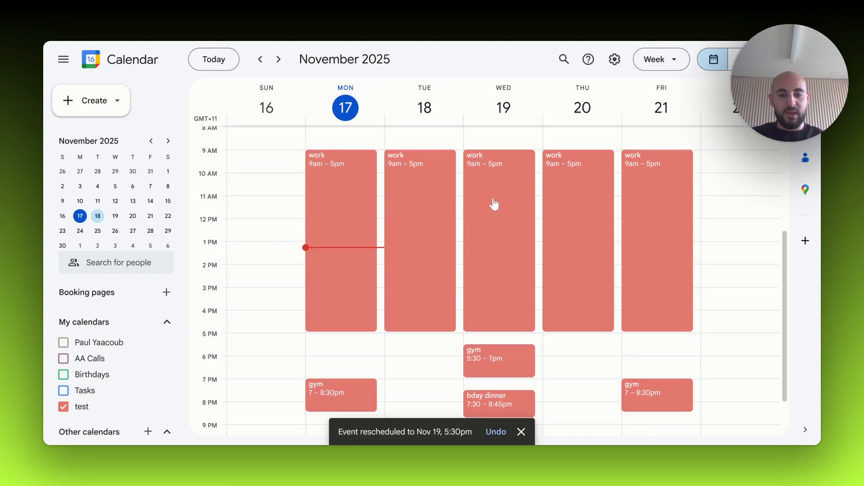
scroll(500, 258, down, 1)
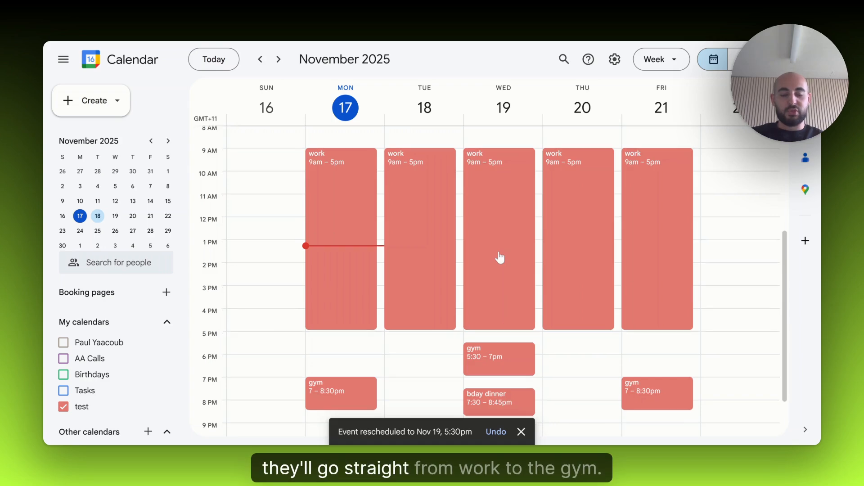
scroll(499, 258, down, 3)
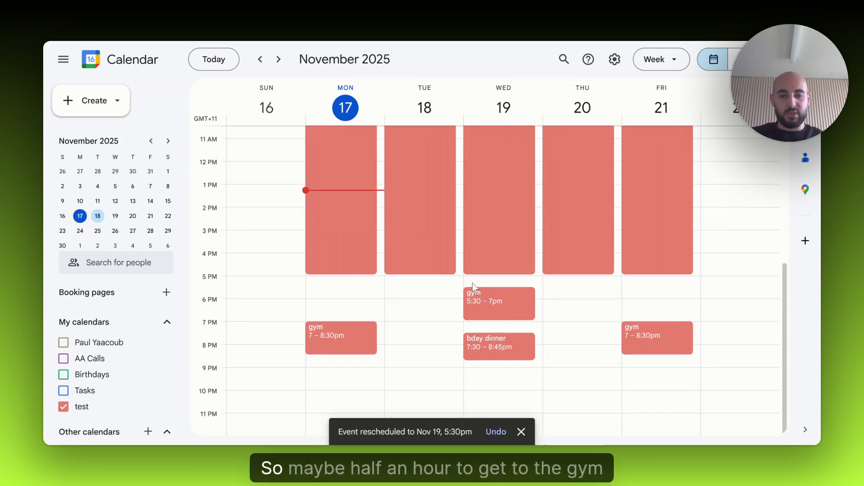
click(475, 279)
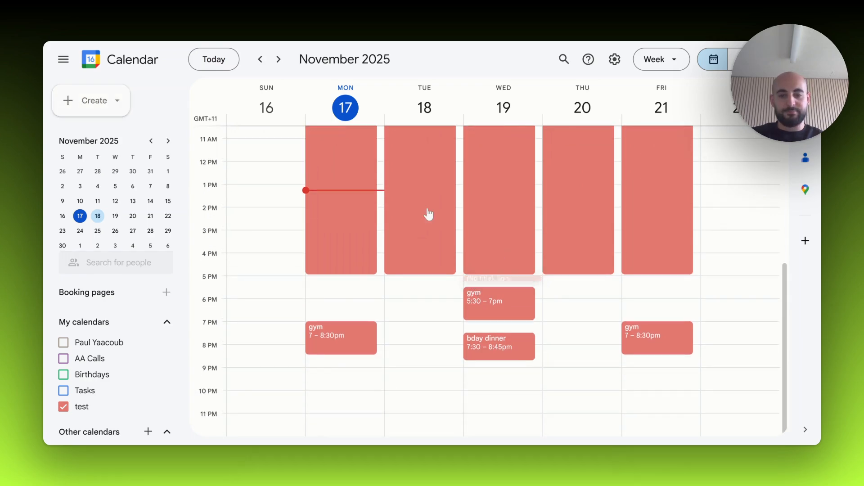
click(442, 110)
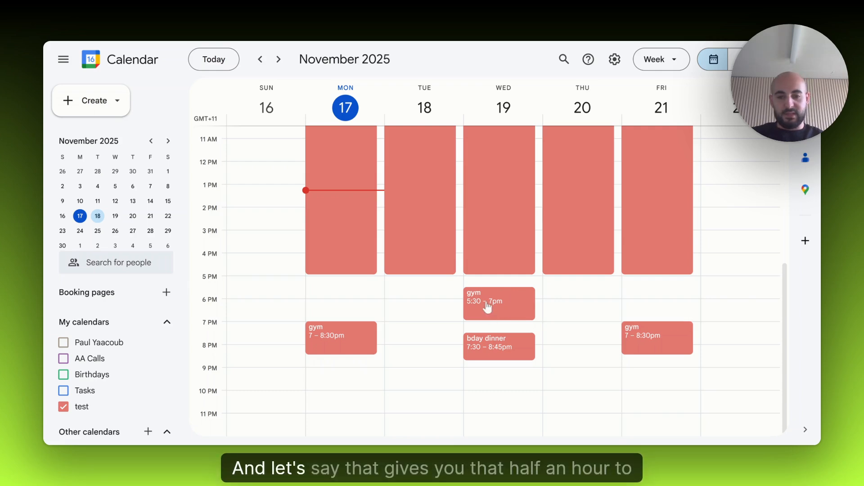
click(475, 329)
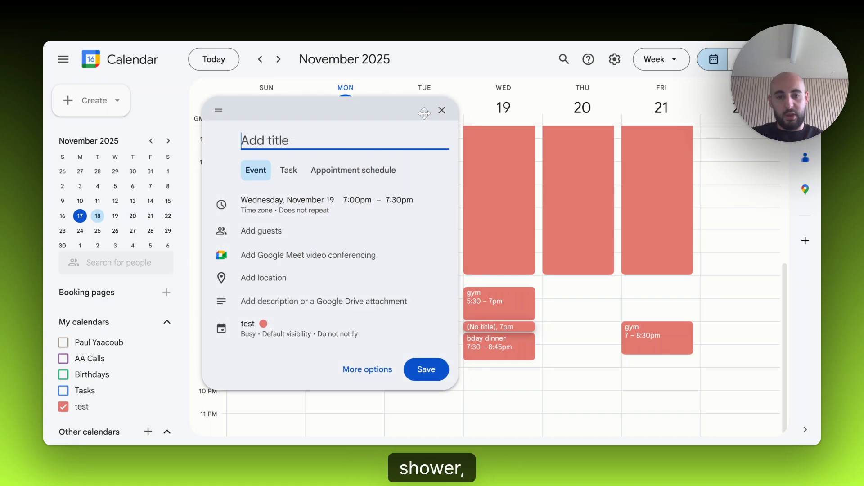
click(442, 110)
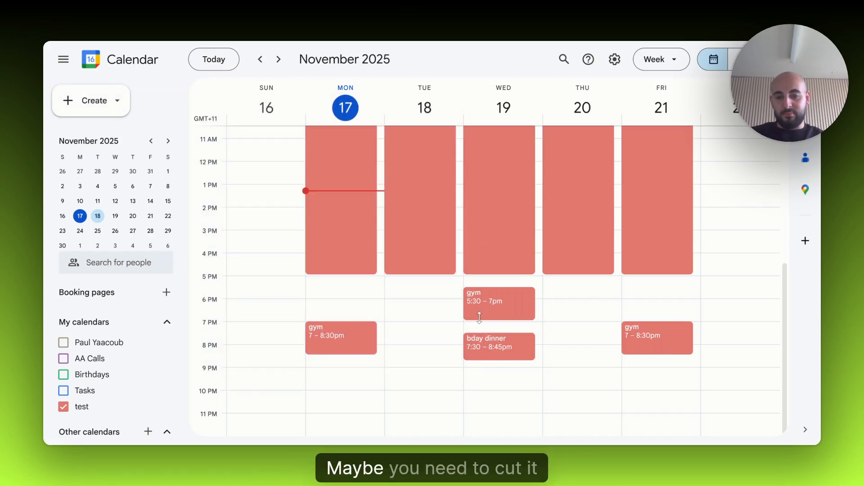
- Shorten only Wednesday's gym event to end at 6:45pm, and further to end at 6:30pm
drag(480, 320, 482, 314)
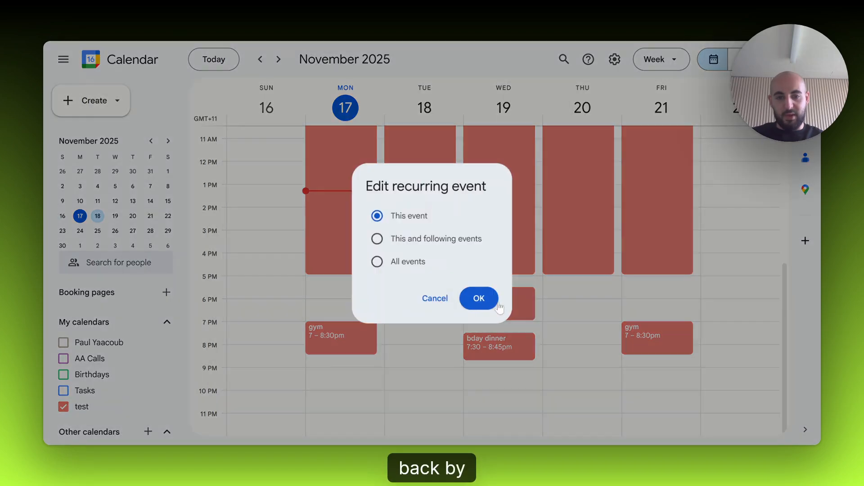
click(479, 299)
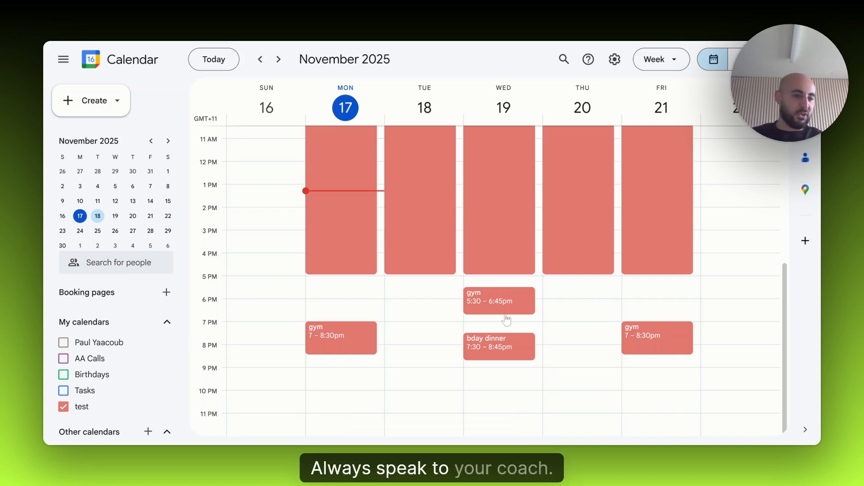
click(506, 318)
click(440, 164)
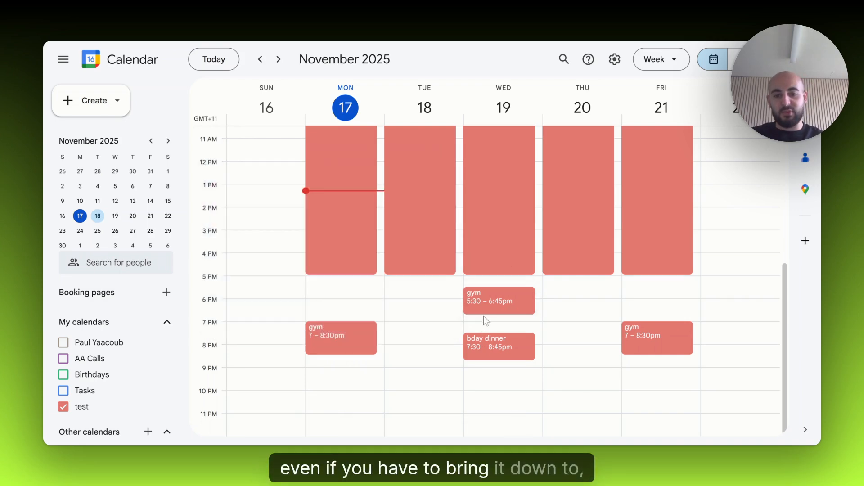
drag(488, 311, 488, 305)
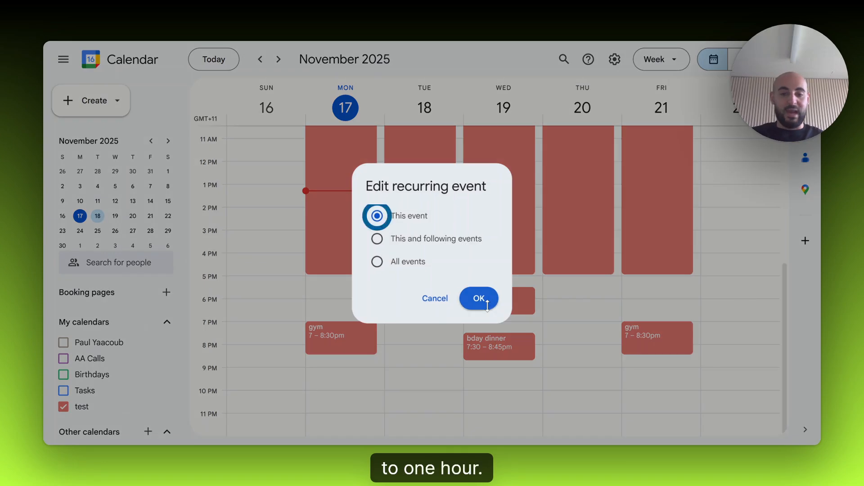
click(476, 309)
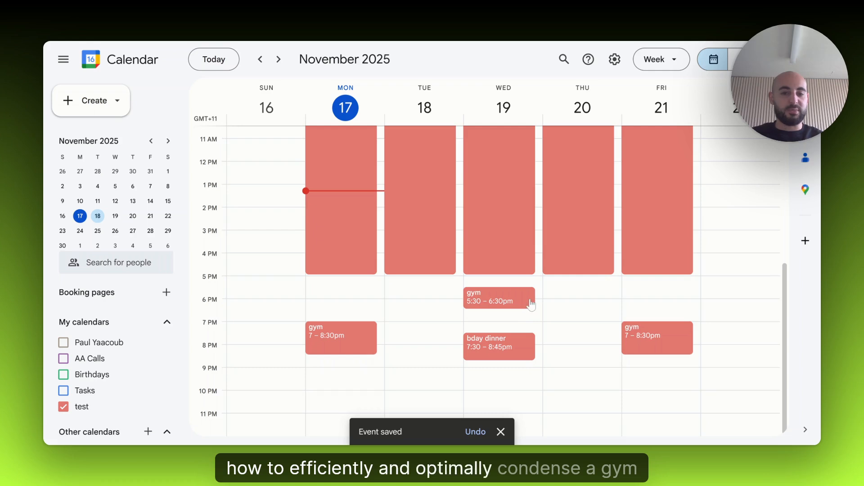
scroll(529, 306, up, 2)
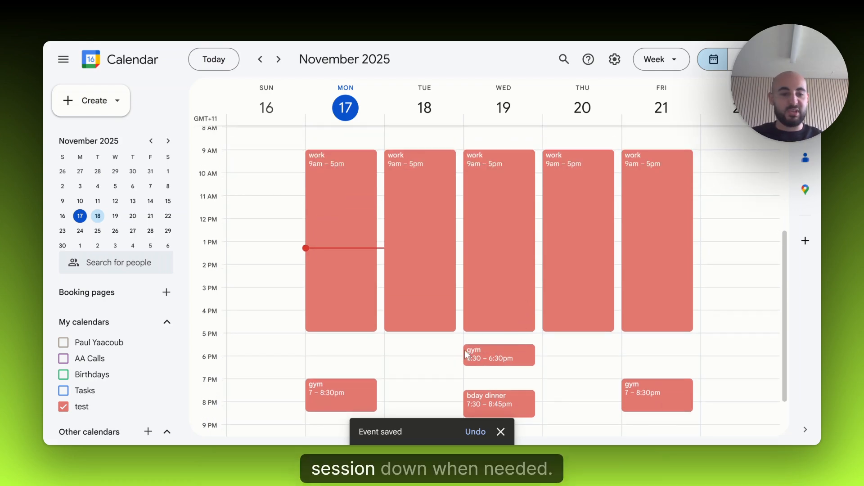
scroll(491, 356, down, 2)
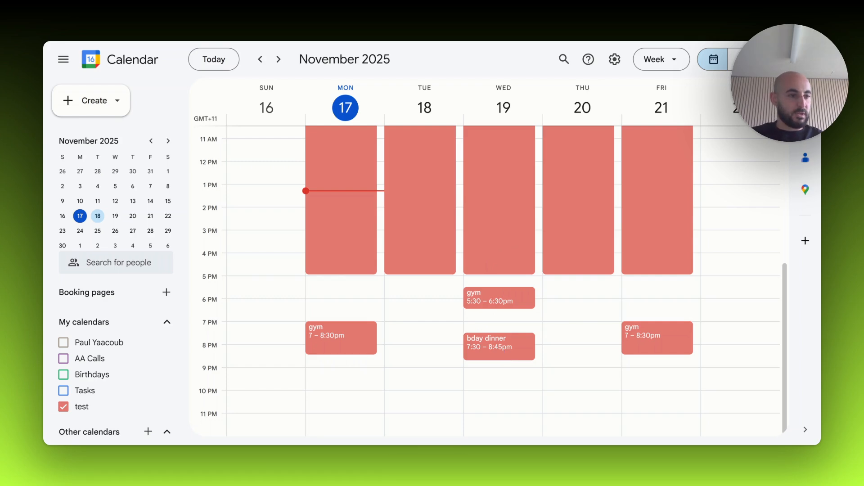
scroll(495, 305, up, 3)
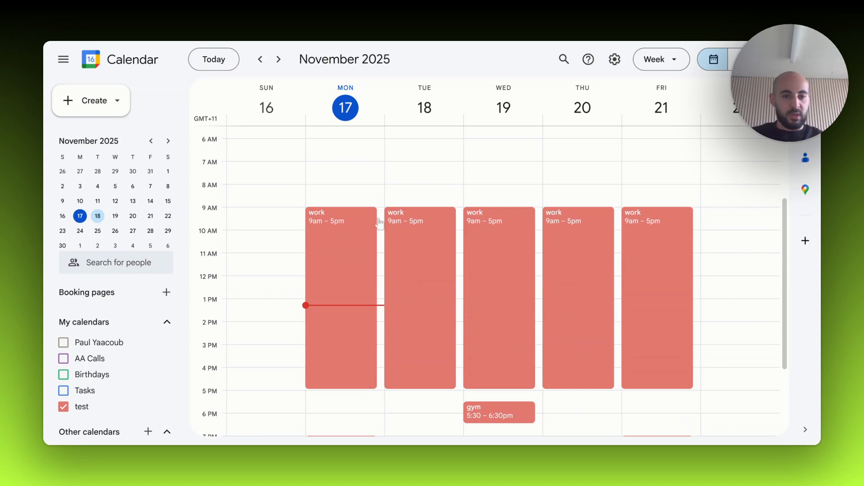
scroll(538, 256, down, 2)
scroll(396, 332, down, 2)
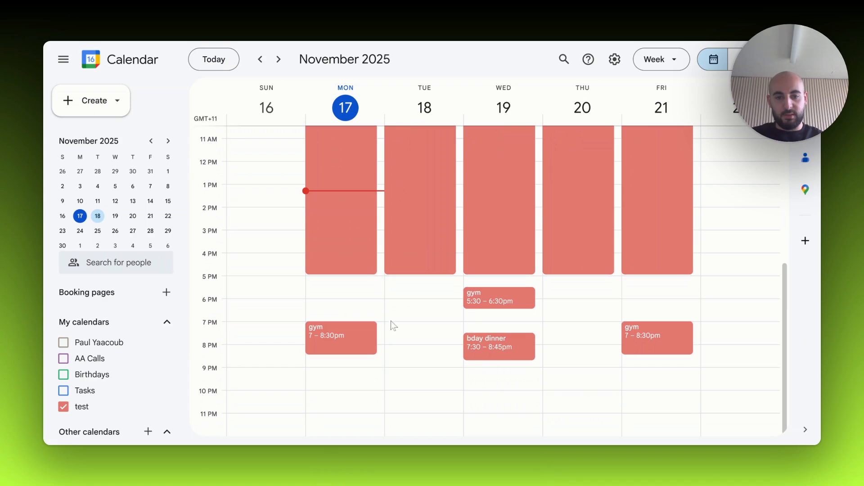
drag(397, 359, 397, 322)
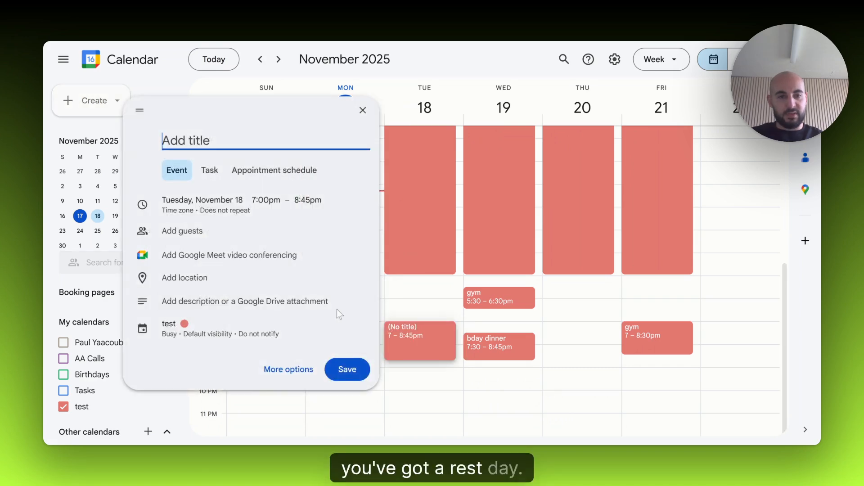
text(rest)
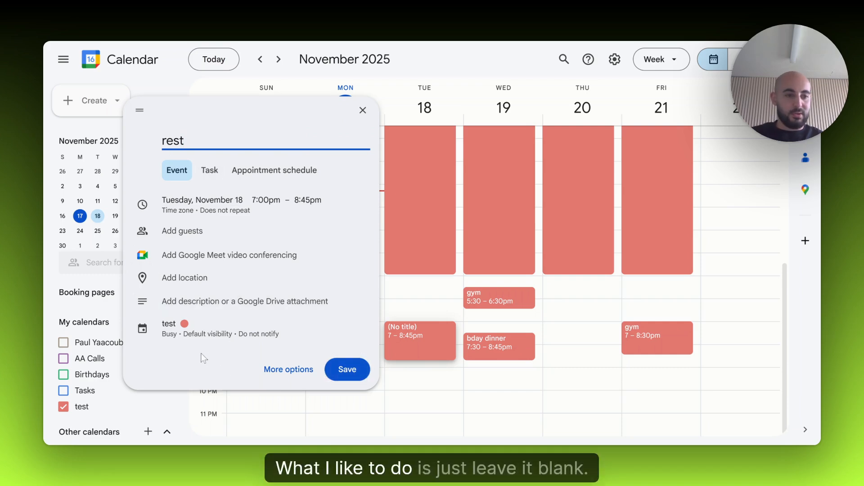
click(362, 111)
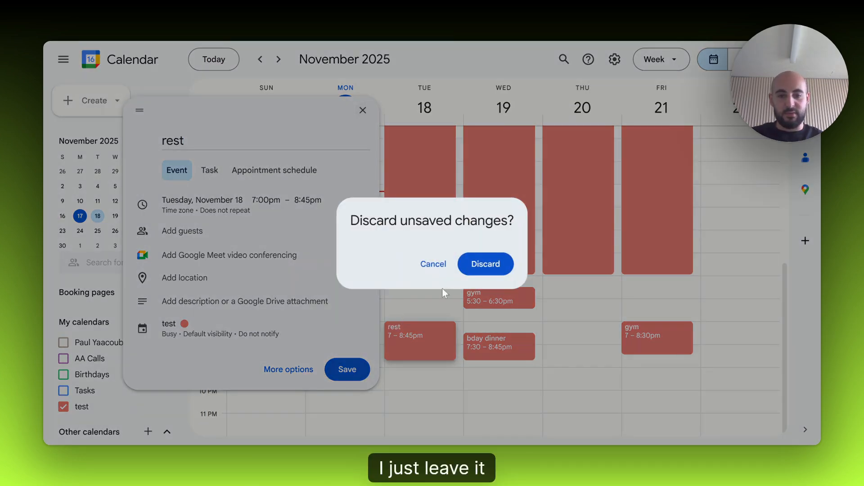
click(477, 264)
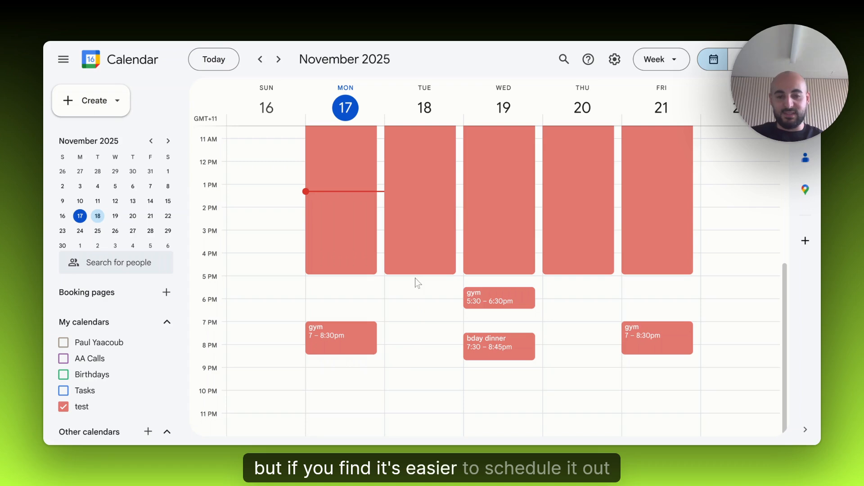
- Create a "rest" event on Tuesday, November 18 from 5pm to 9pm and save it
drag(416, 278, 411, 373)
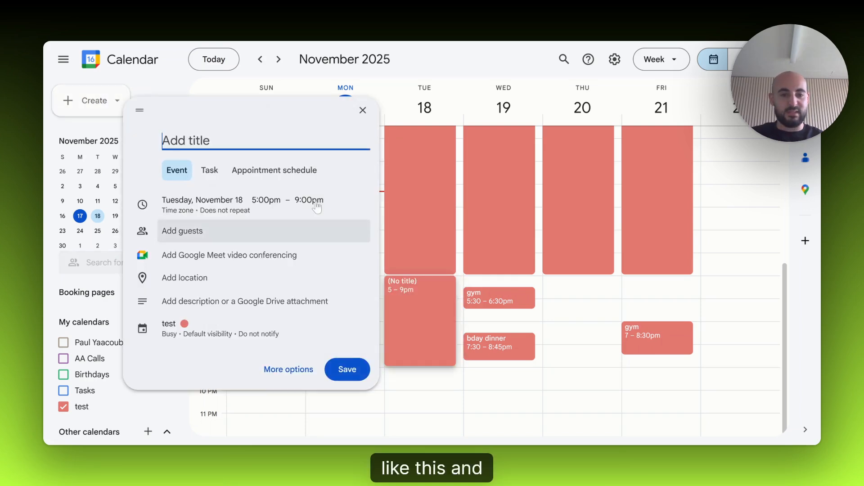
text(rest)
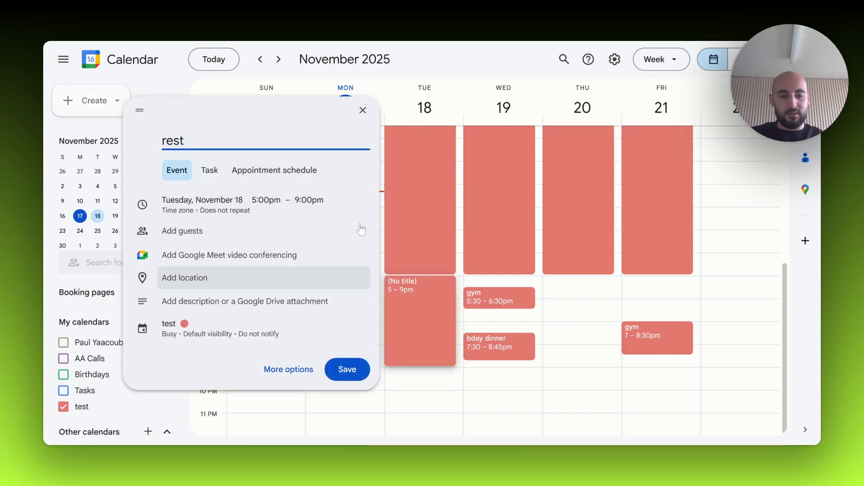
click(347, 369)
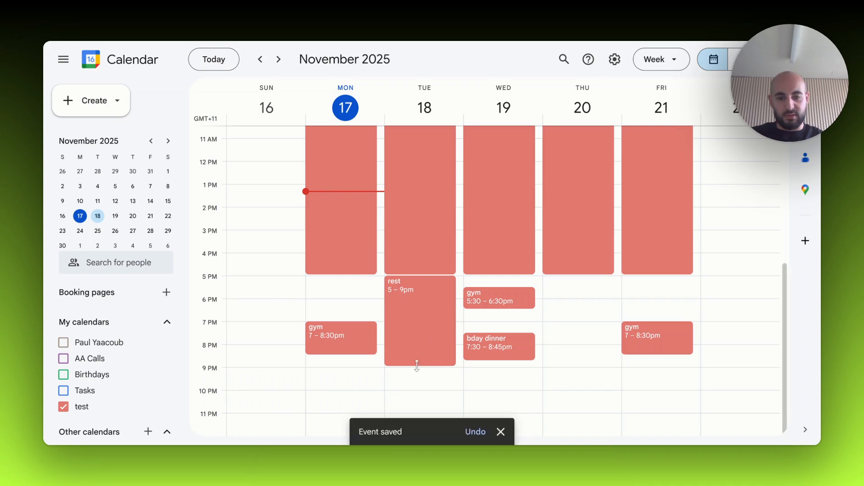
- Reschedule Tuesday's rest event to start at 8pm, and delete it
mouse_move(419, 364)
mouse_down()
mouse_move(419, 293)
mouse_move(414, 356)
mouse_up()
click(415, 286)
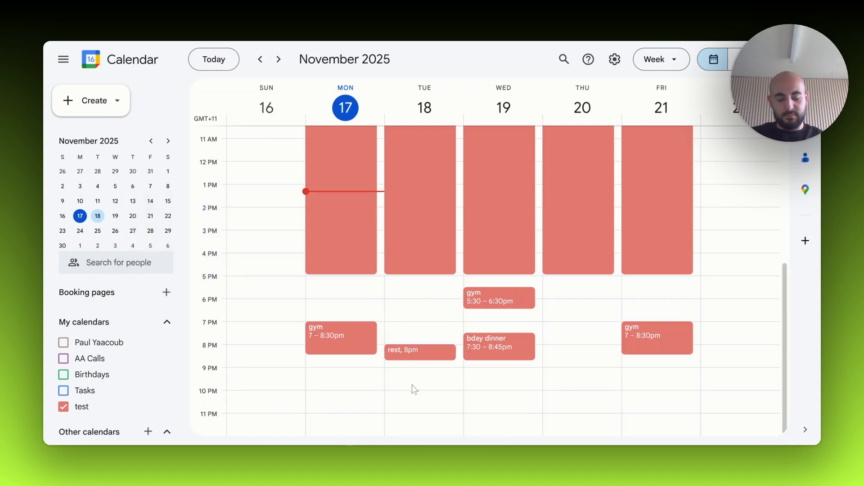
click(403, 354)
click(288, 250)
- Create a "mass" event on Sunday, November 16 from 6pm to 7pm and save it
scroll(428, 335, up, 1)
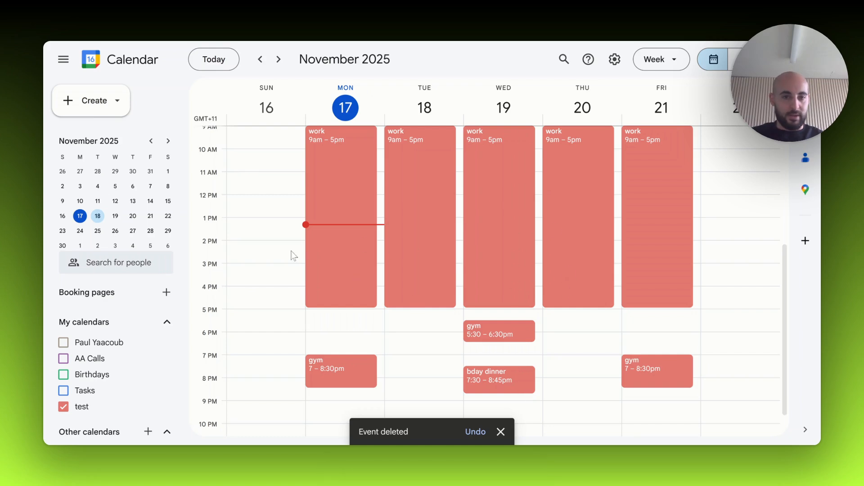
scroll(290, 251, up, 3)
scroll(290, 251, down, 3)
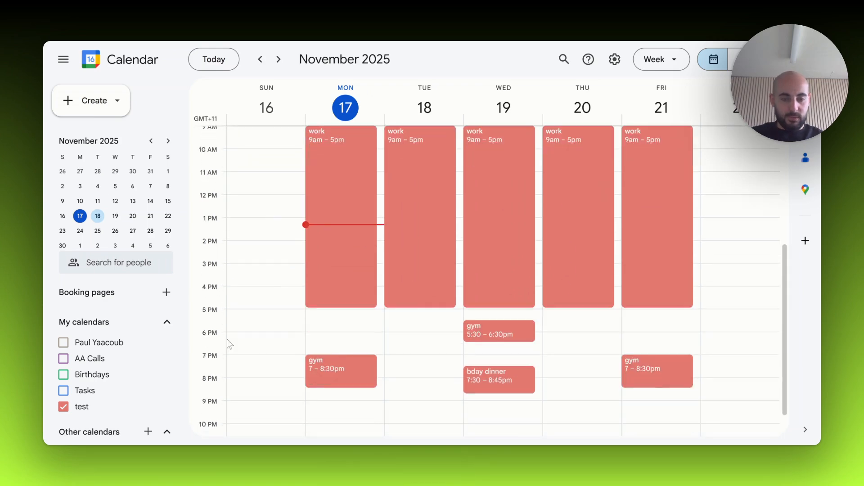
drag(236, 333, 301, 351)
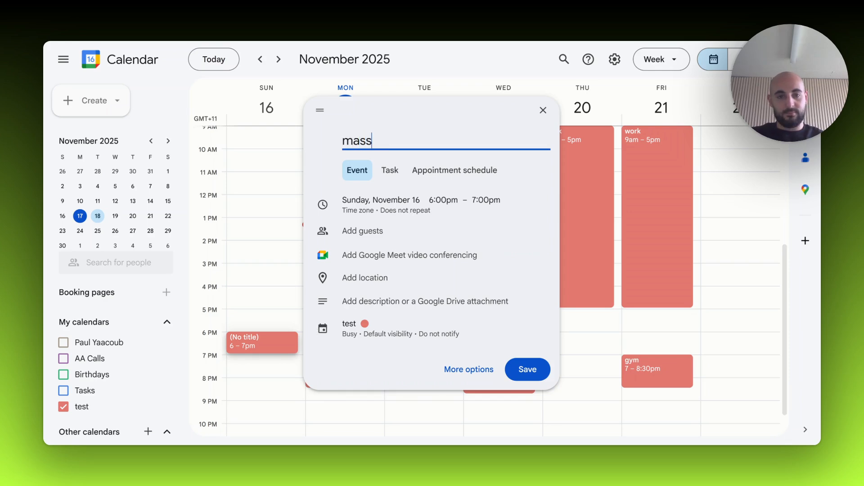
key(Return)
- Reschedule Sunday's mass event to 10am–11am
scroll(290, 317, up, 1)
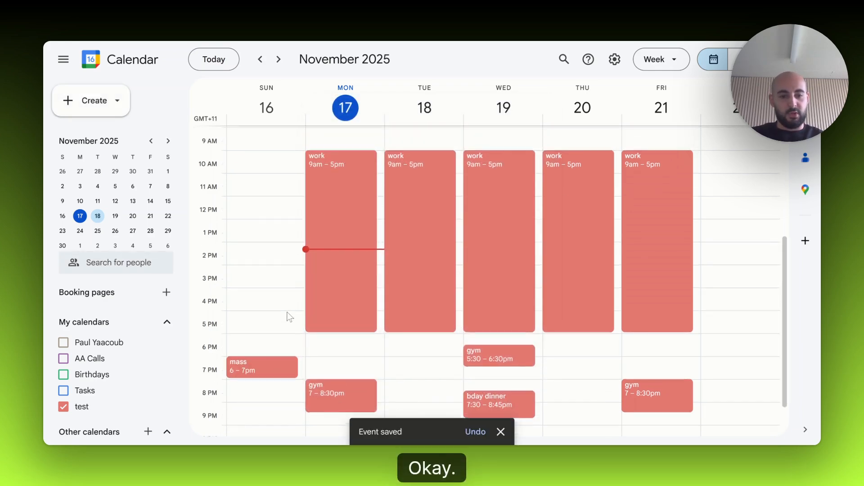
scroll(290, 317, up, 2)
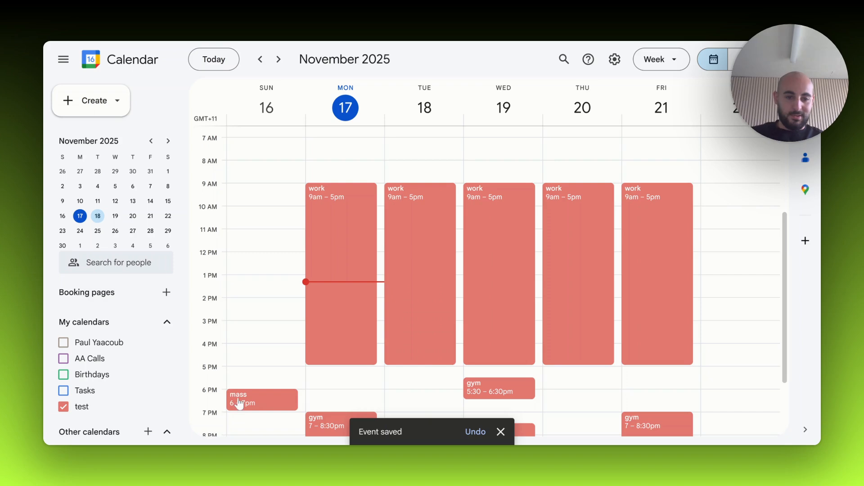
drag(239, 403, 253, 219)
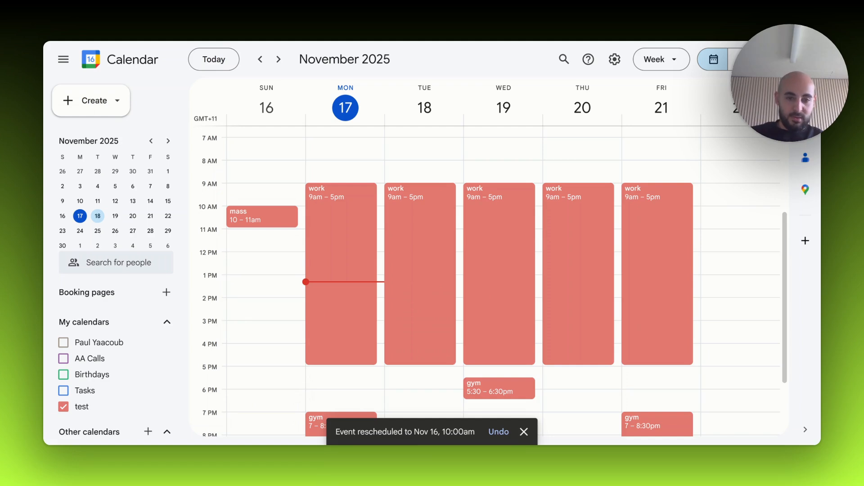
- Move Sunday's mass event back to 6pm–7pm and return to the week of November 16
scroll(261, 222, up, 3)
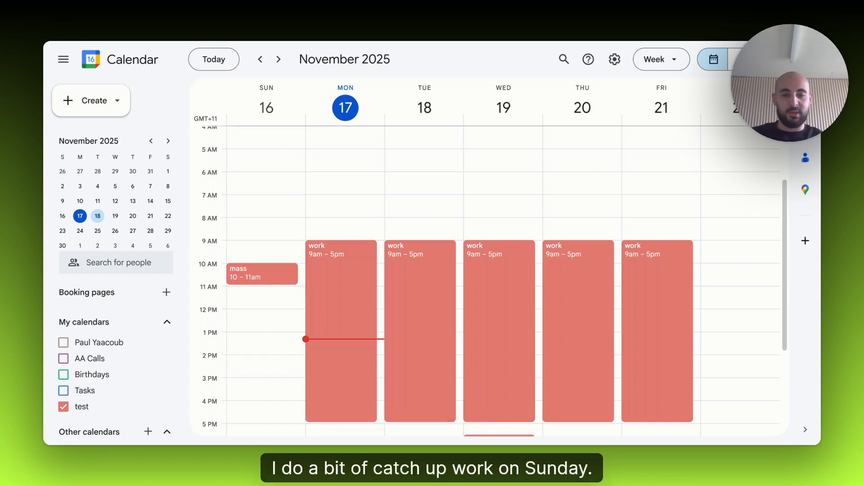
scroll(270, 252, down, 2)
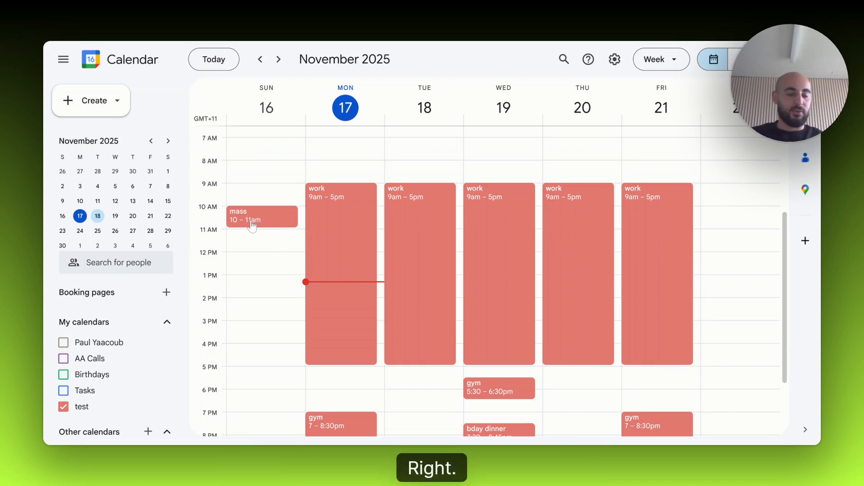
scroll(248, 248, up, 2)
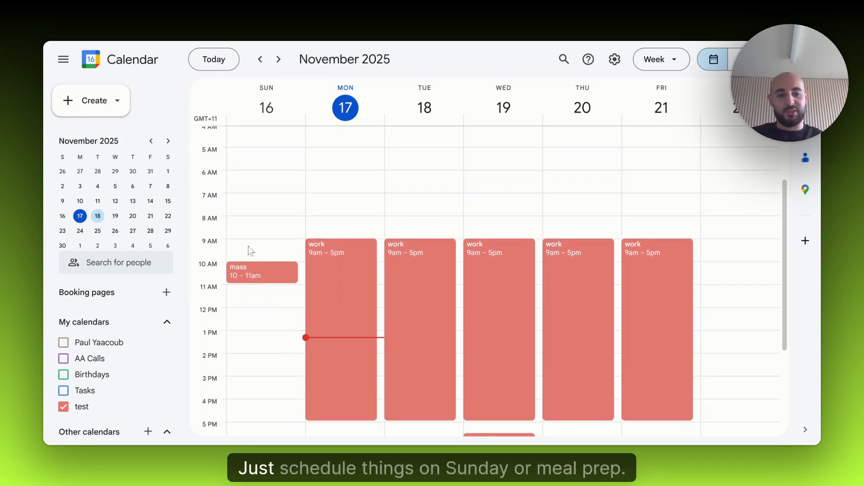
scroll(249, 246, down, 2)
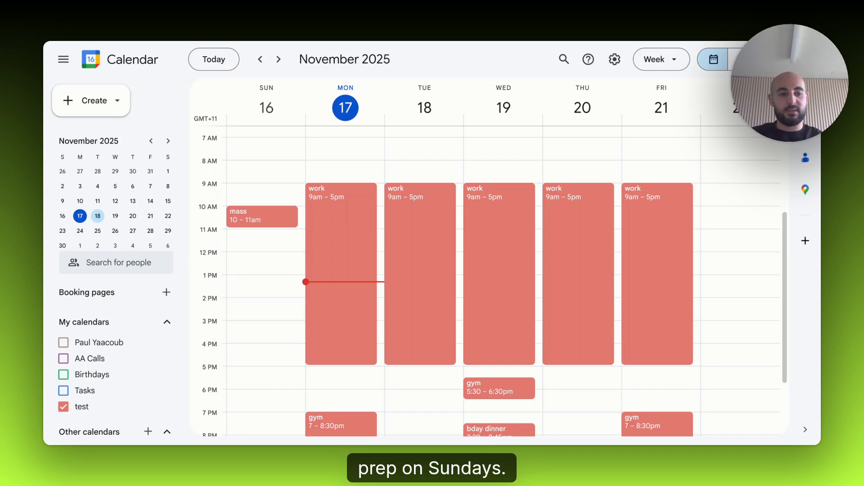
scroll(286, 190, down, 2)
drag(233, 161, 244, 343)
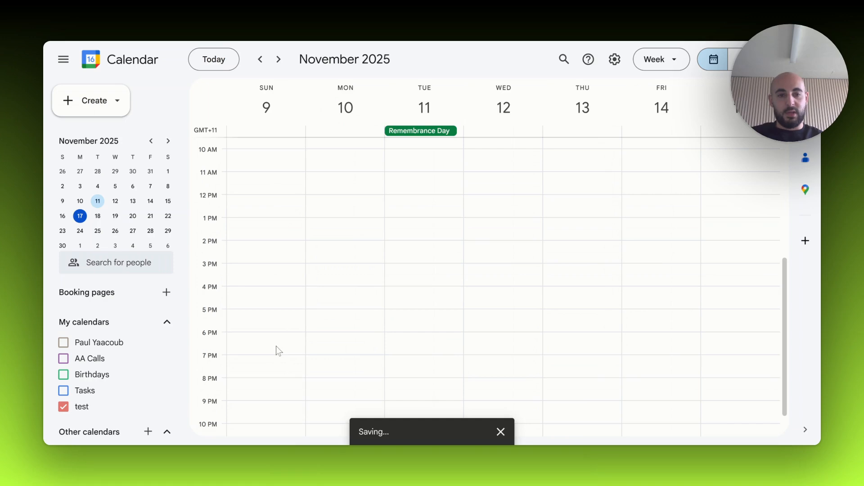
click(266, 60)
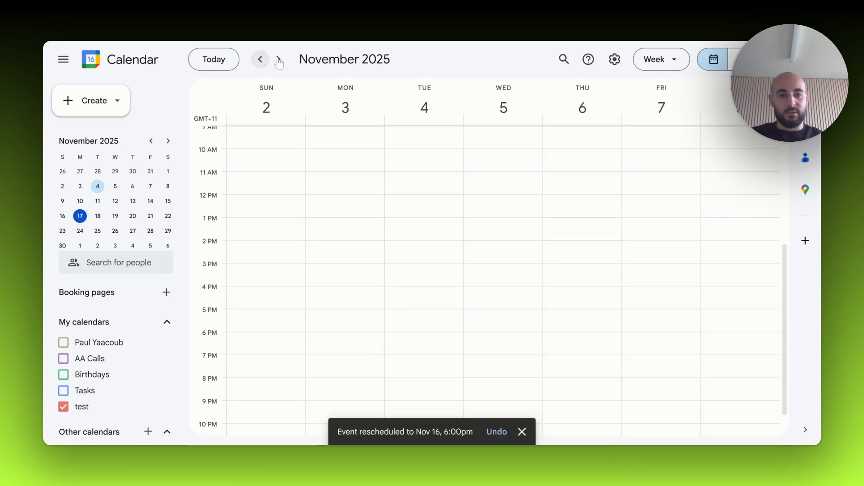
click(280, 61)
click(279, 59)
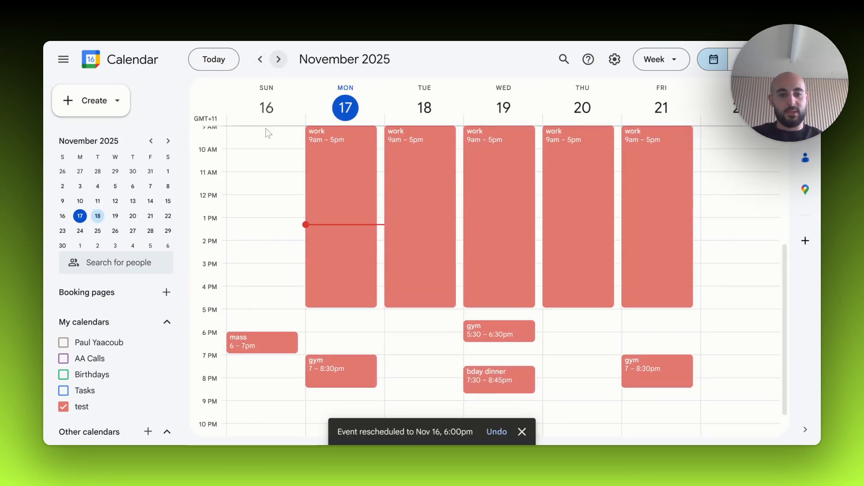
- Create a "meal prep" event on Sunday, November 16 from 9am to 12pm and save it
scroll(248, 336, up, 3)
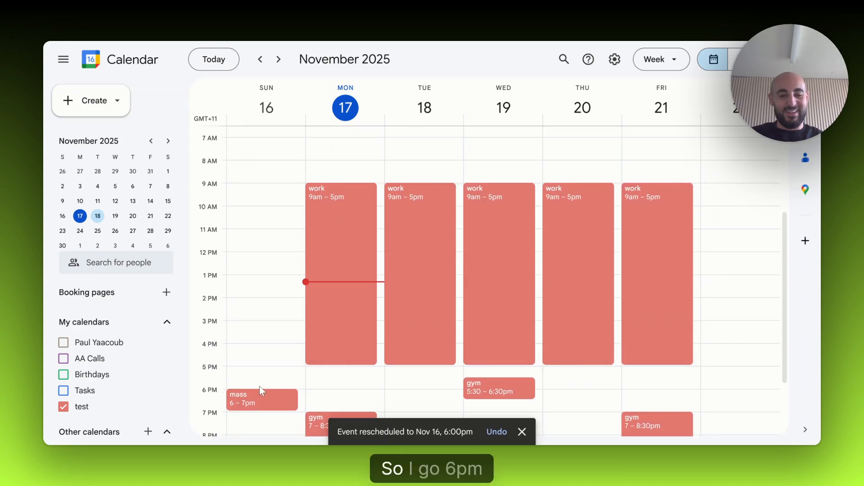
scroll(265, 383, down, 2)
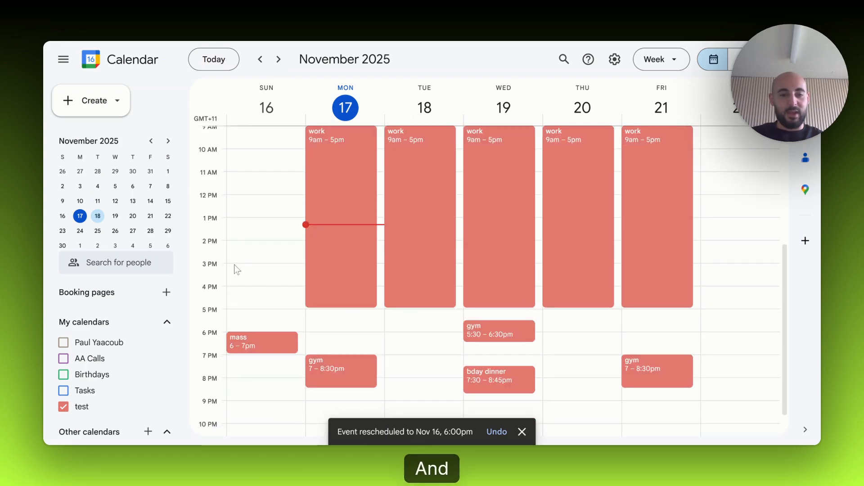
scroll(234, 265, up, 3)
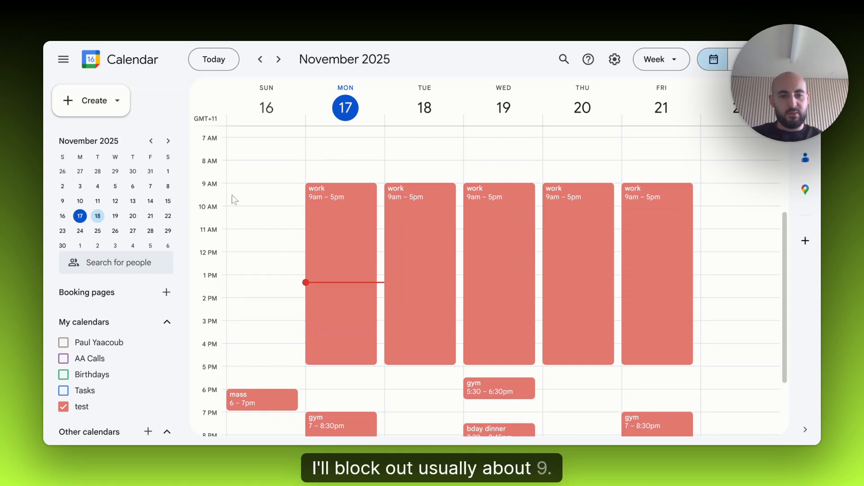
mouse_move(232, 186)
mouse_down()
mouse_move(232, 276)
mouse_move(233, 250)
mouse_up()
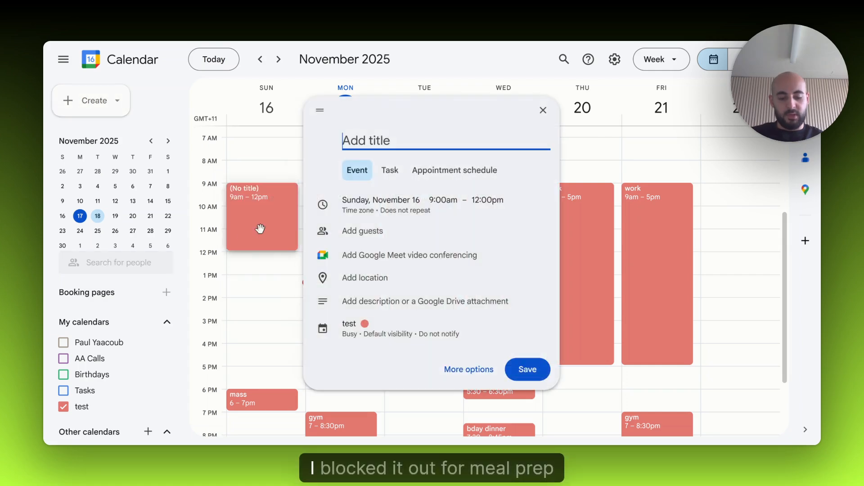
text(meal prep)
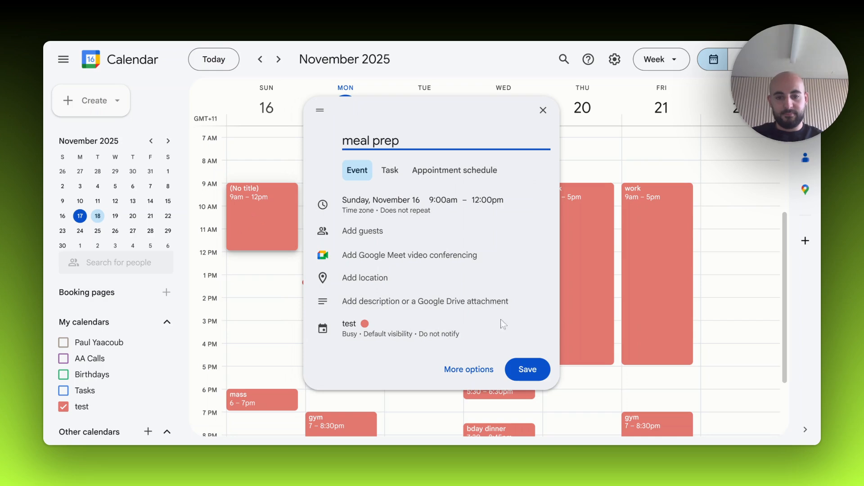
click(523, 368)
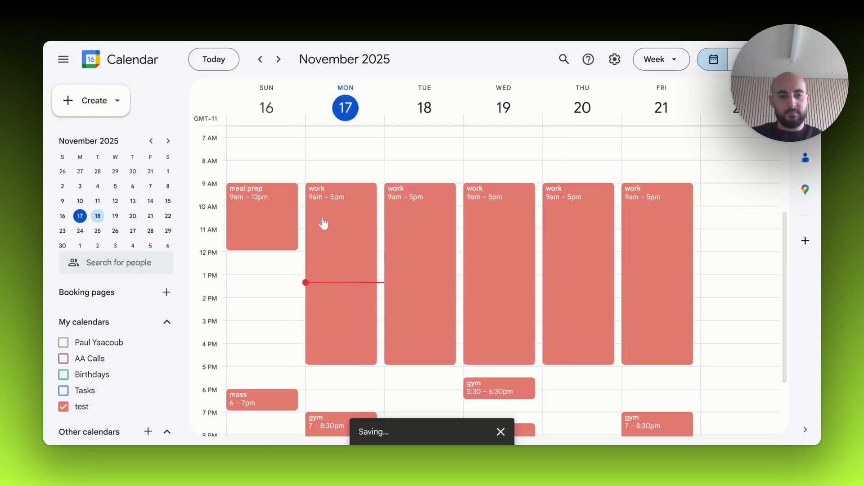
- Add a "buy groceries" event on Sunday, November 16 from 9am to 10am, overlapping the meal prep block
click(302, 202)
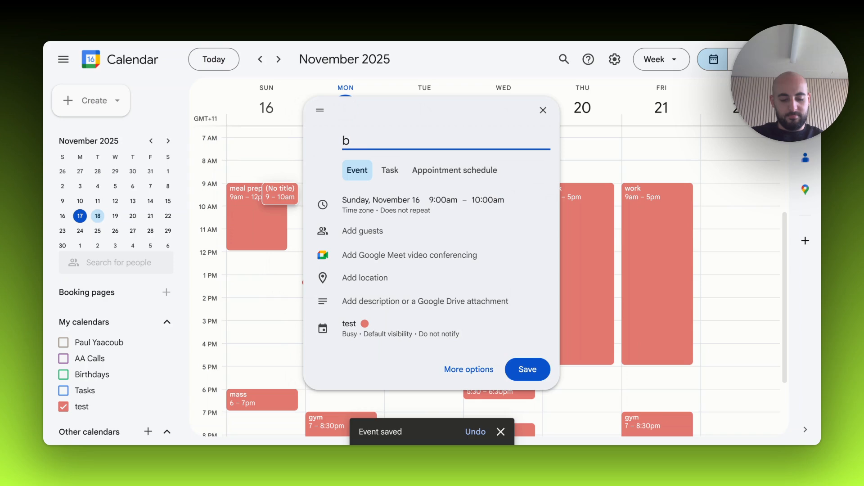
text(uy grocer)
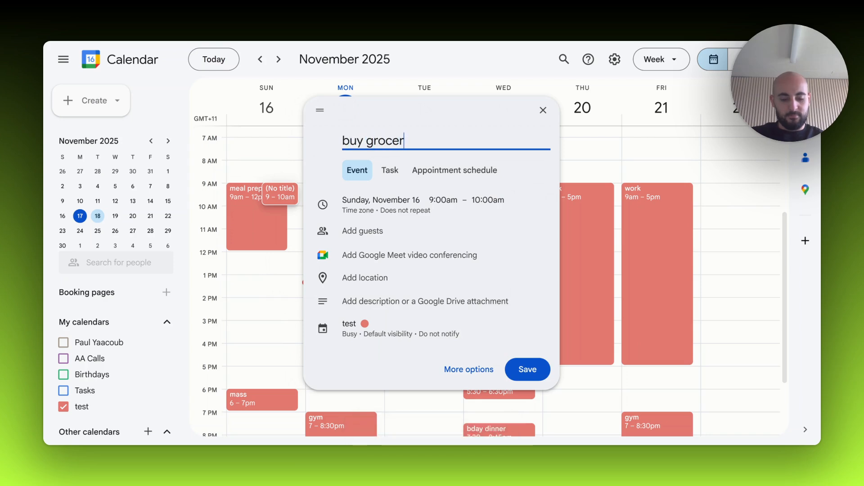
text(ies)
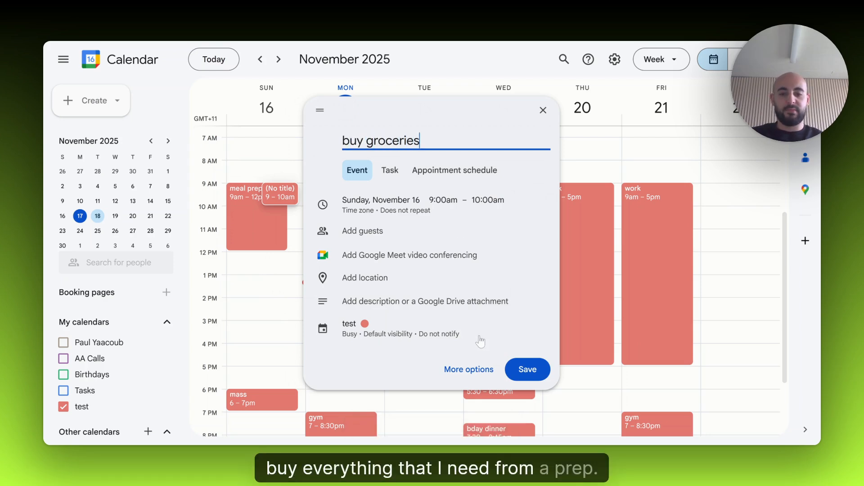
click(526, 369)
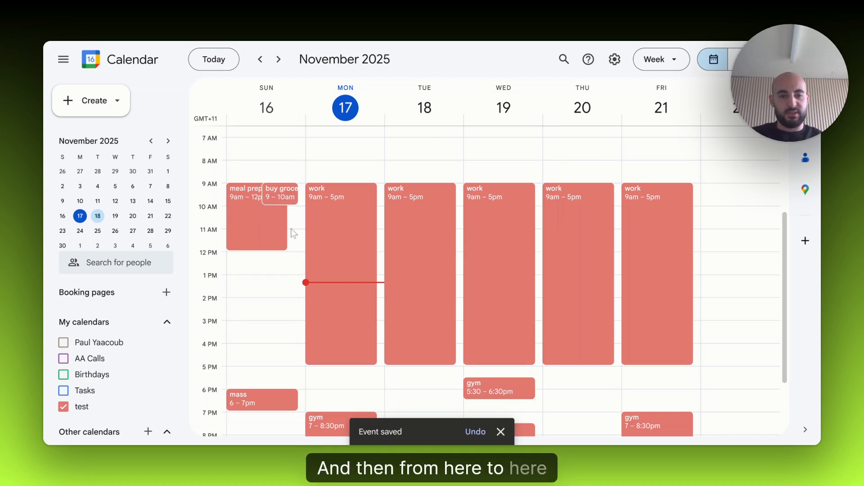
drag(291, 201, 290, 250)
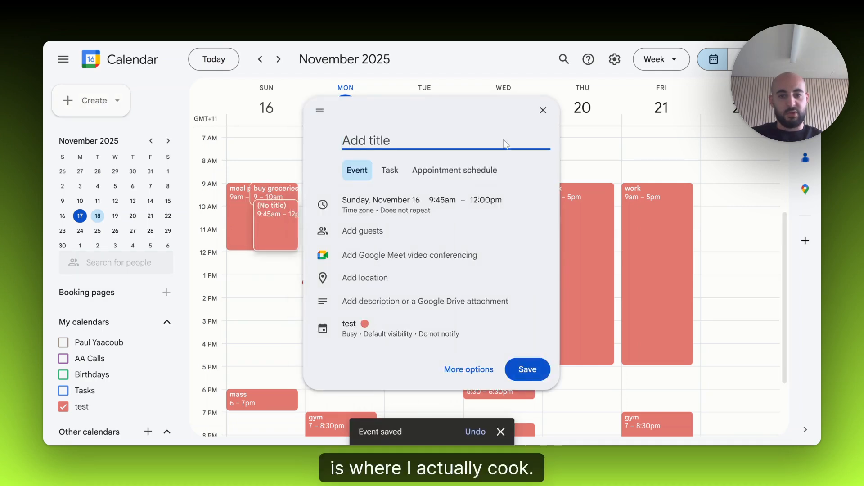
click(543, 109)
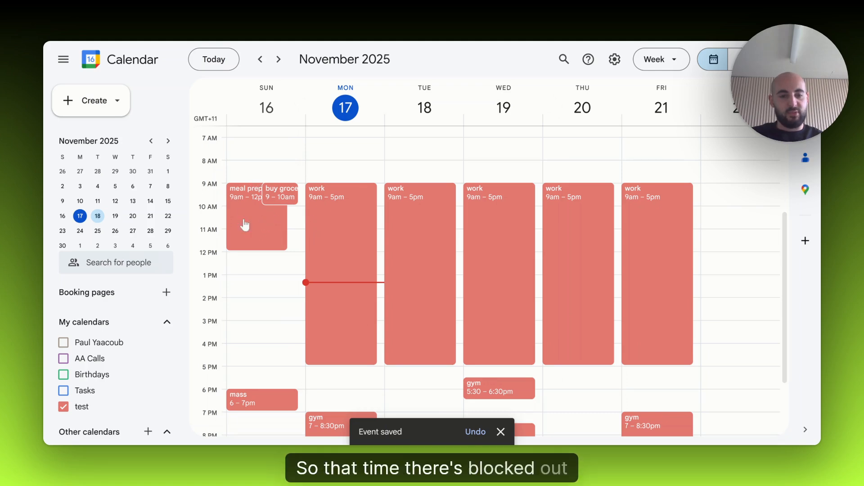
scroll(259, 218, down, 2)
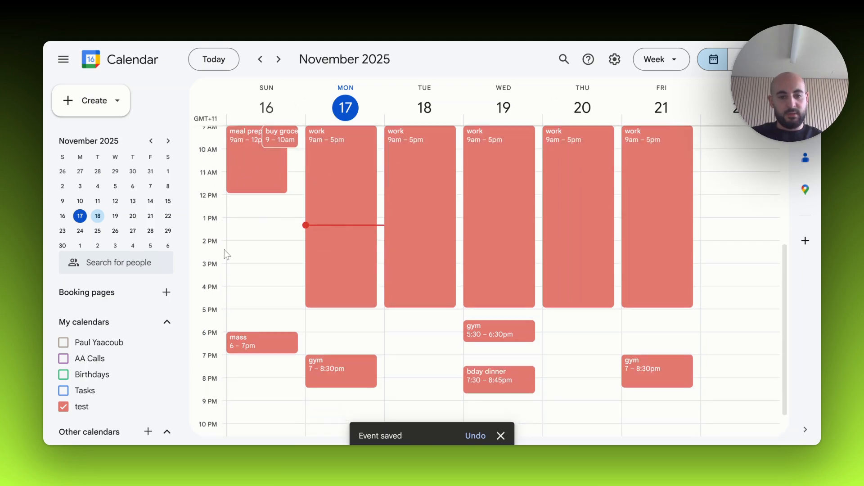
click(261, 358)
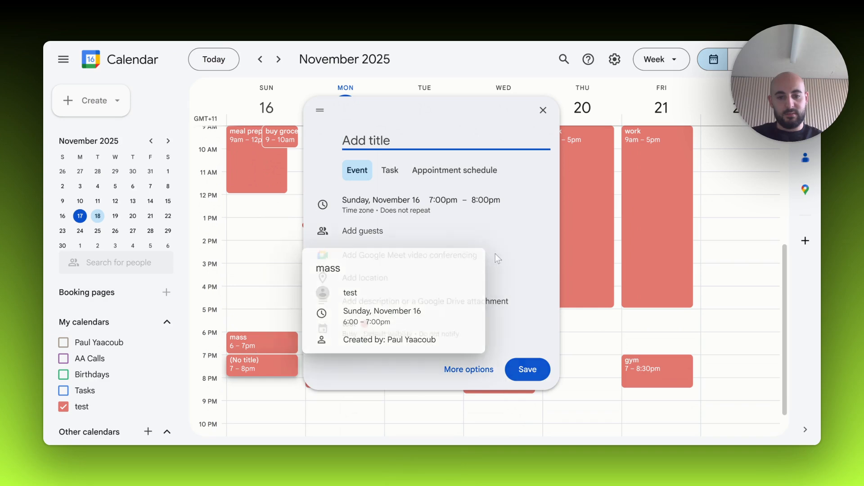
click(544, 110)
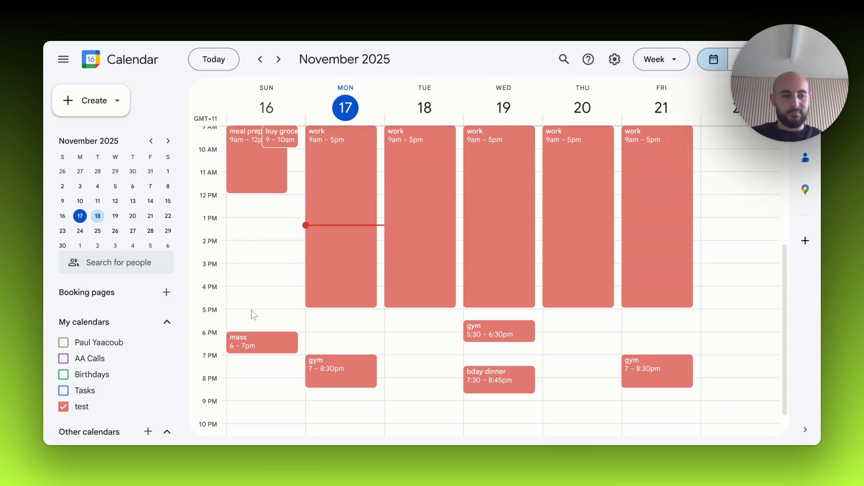
scroll(253, 220, up, 3)
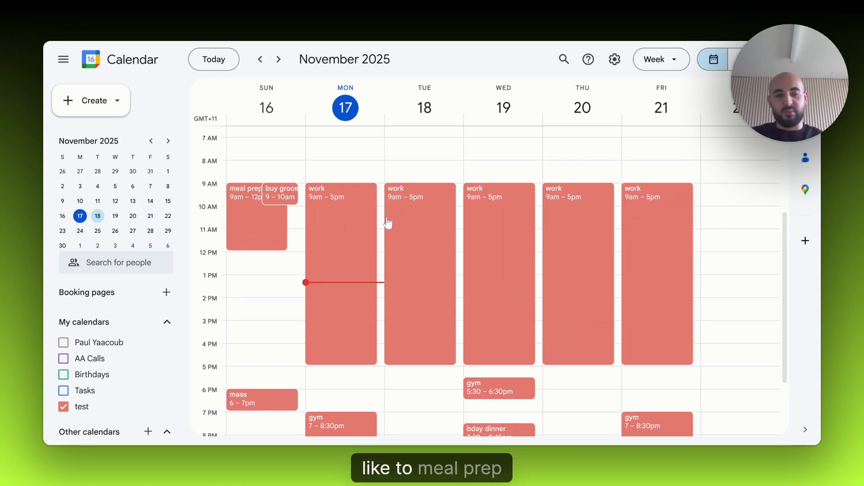
- Create a "meal prep" event on Thursday, November 20 from 6pm to 8:45pm and save it
scroll(563, 266, down, 3)
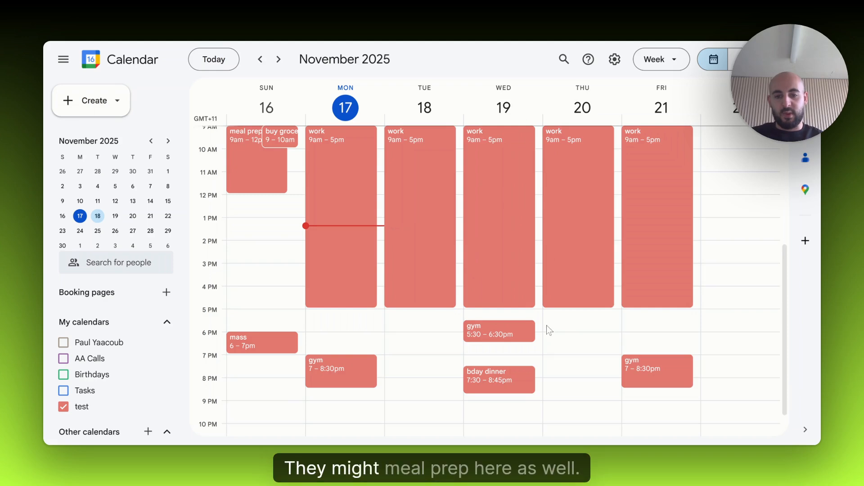
scroll(549, 324, down, 2)
drag(555, 304, 554, 360)
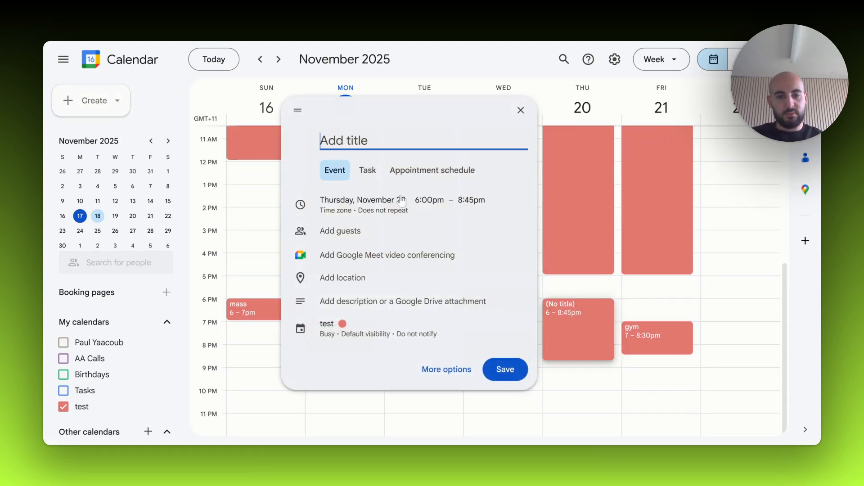
text(meal prep)
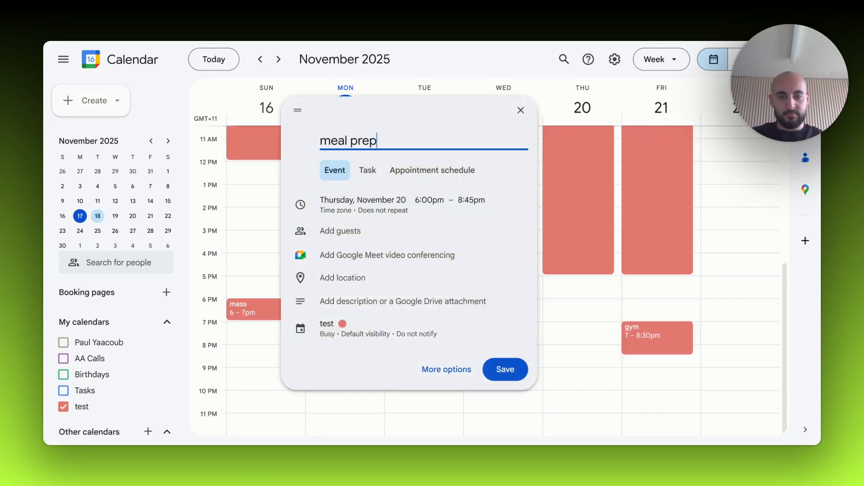
key(Return)
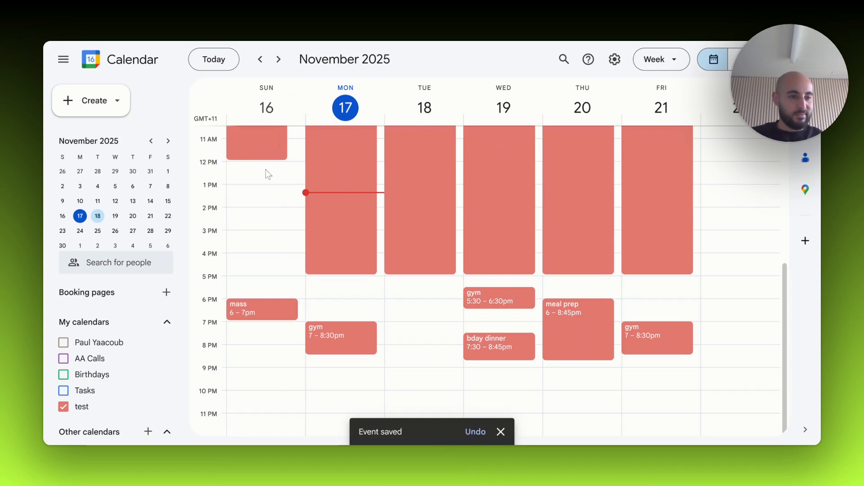
- Delete Thursday's "meal prep" event
click(604, 315)
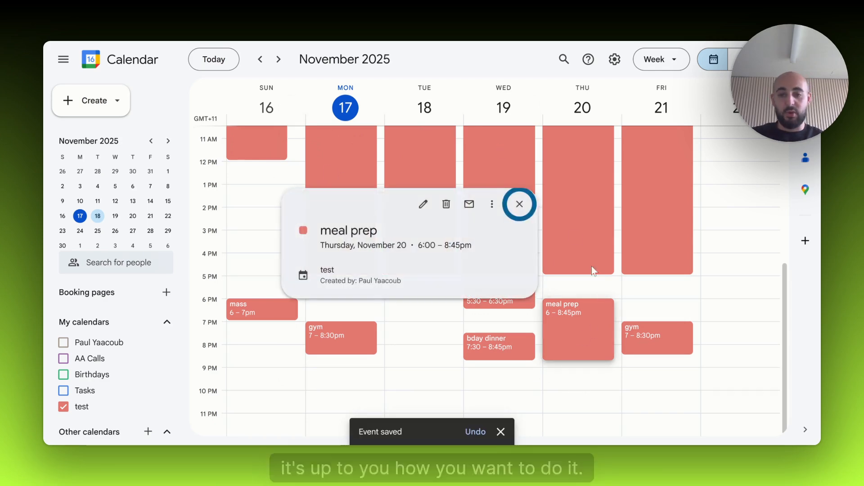
click(444, 205)
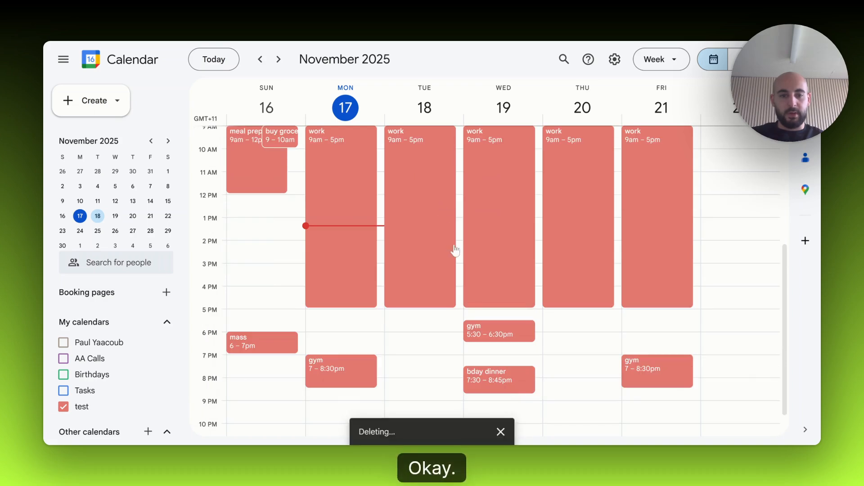
- Start a new event titled "morning routine" on Monday, November 17 from 7:00am to 7:30am
scroll(455, 251, up, 4)
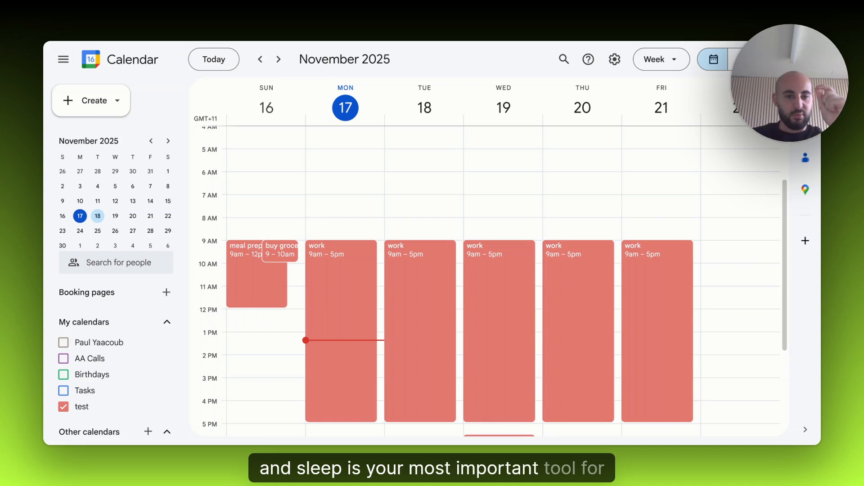
click(329, 198)
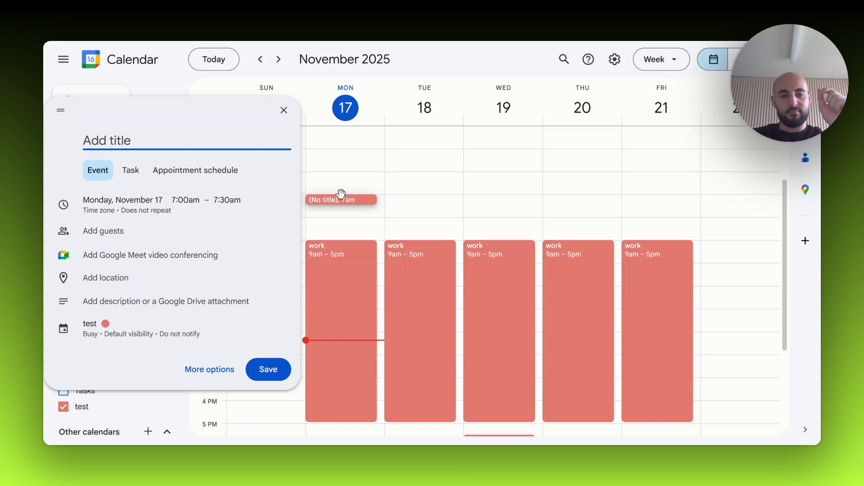
text(morning ro)
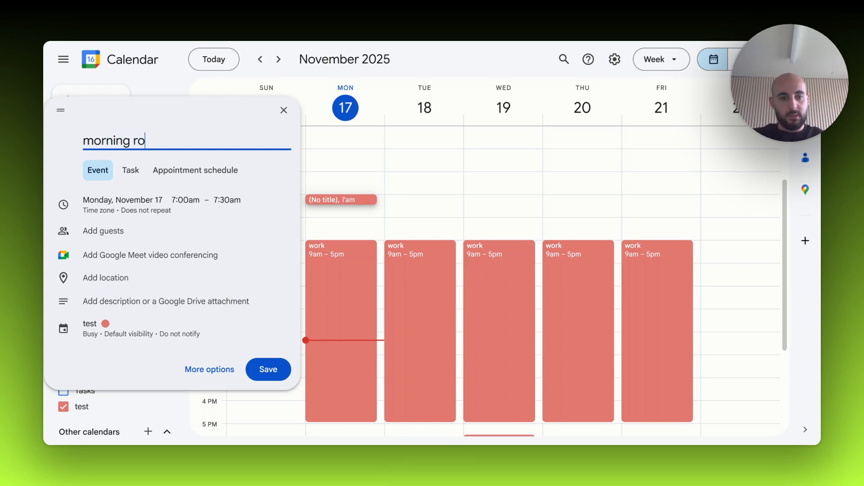
text(utime)
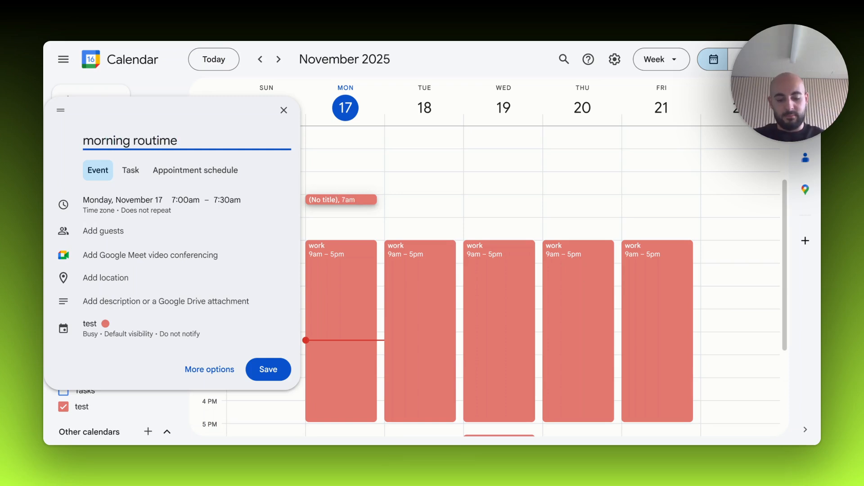
key(BackSpace)
key(BackSpace)
text(ne)
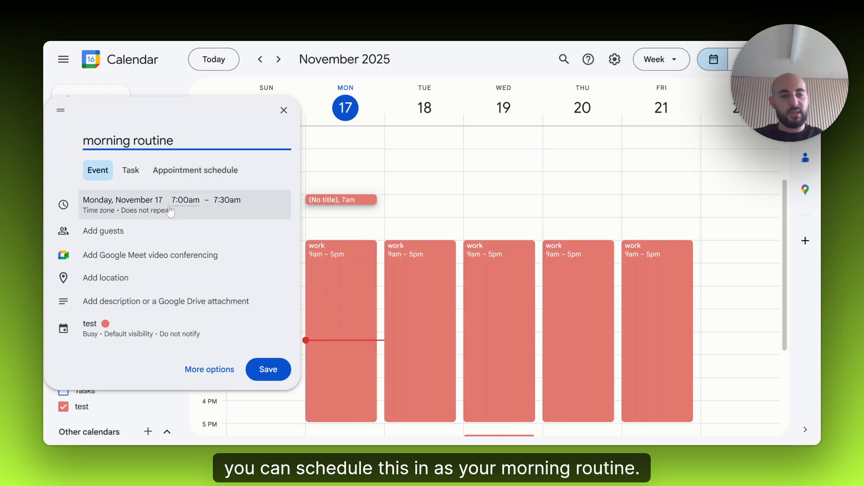
- Set the morning routine event to repeat daily and save it
click(171, 211)
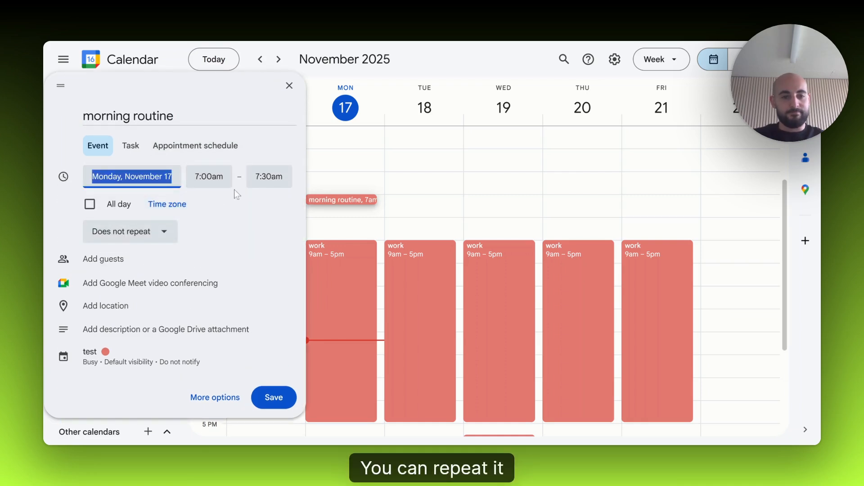
click(135, 231)
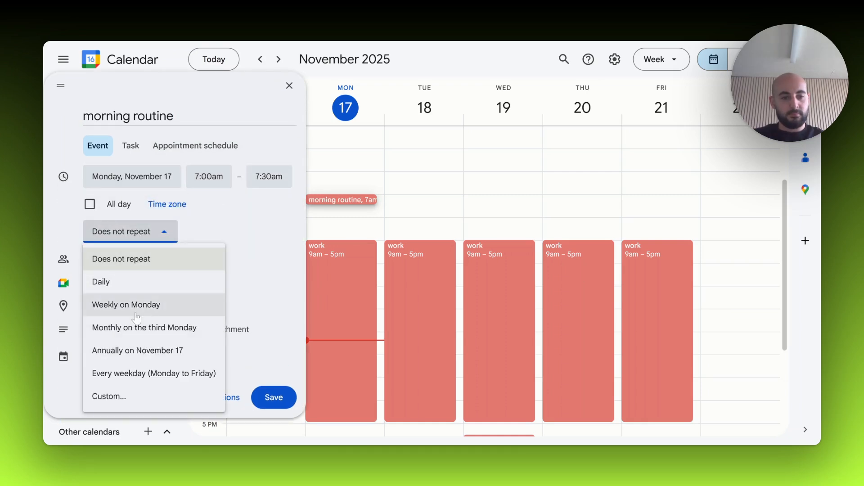
click(111, 290)
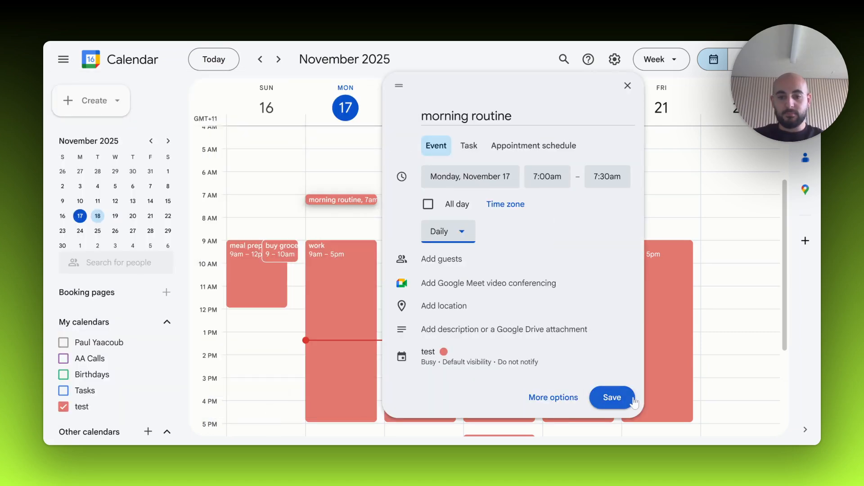
click(624, 397)
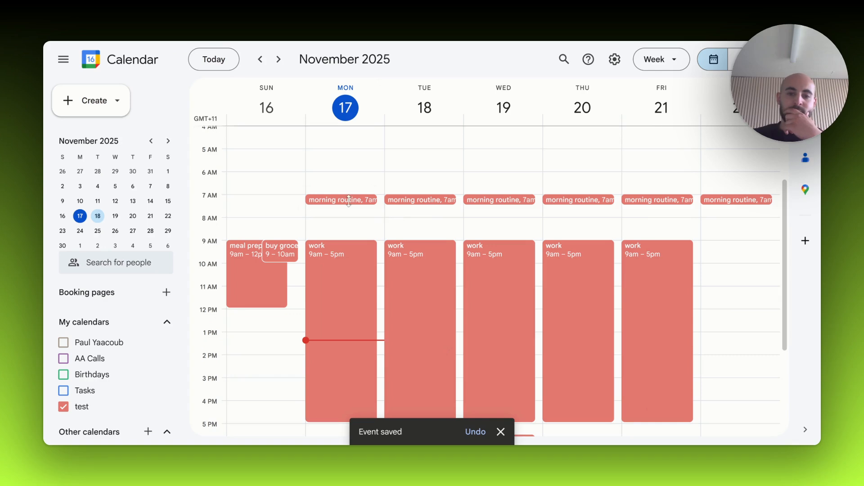
- Open Monday's morning routine event for full editing and bring up its description area
click(374, 205)
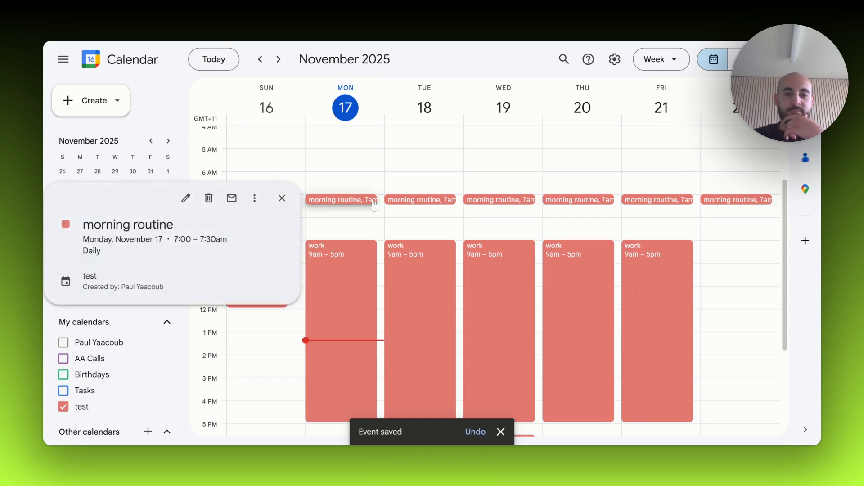
click(185, 200)
scroll(211, 213, down, 1)
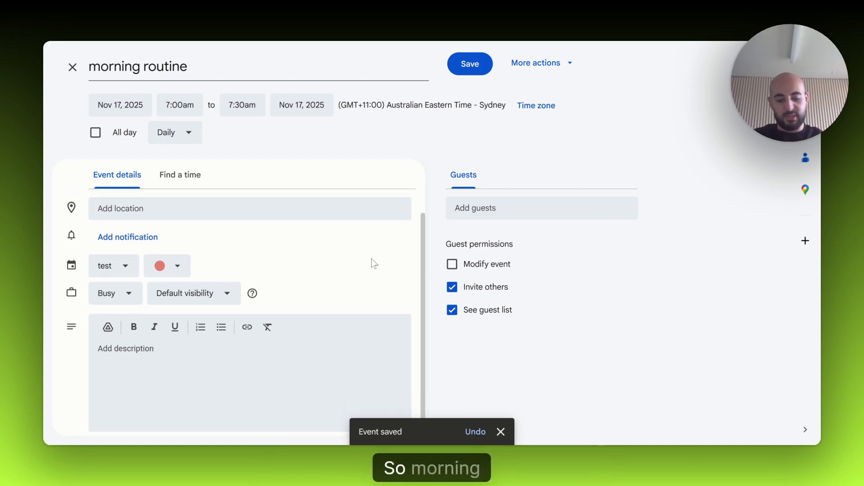
- Enter a dashed list in the event description: "prayer", "brush teeth" and "cold shower"
text(- pra)
key(BackSpace)
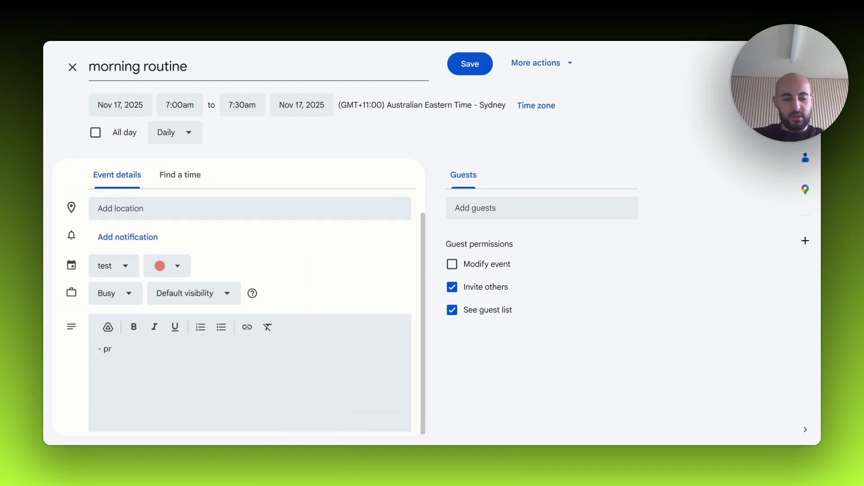
text(ayer)
key(Return)
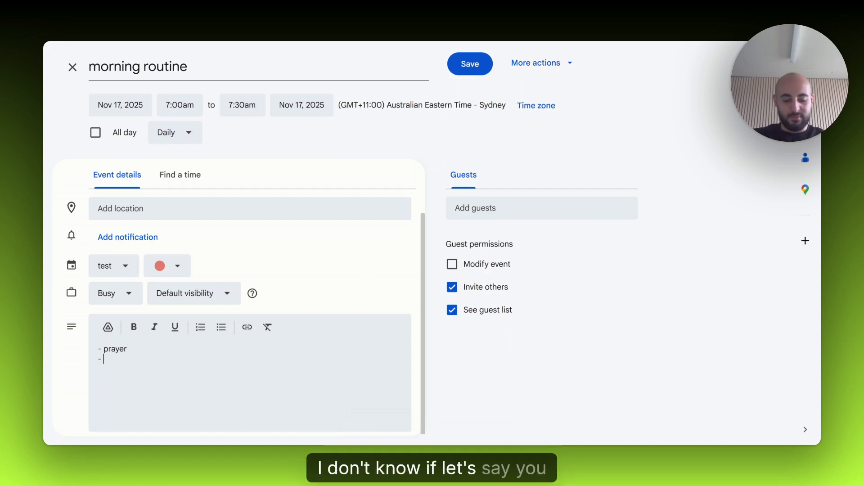
text(- brush )
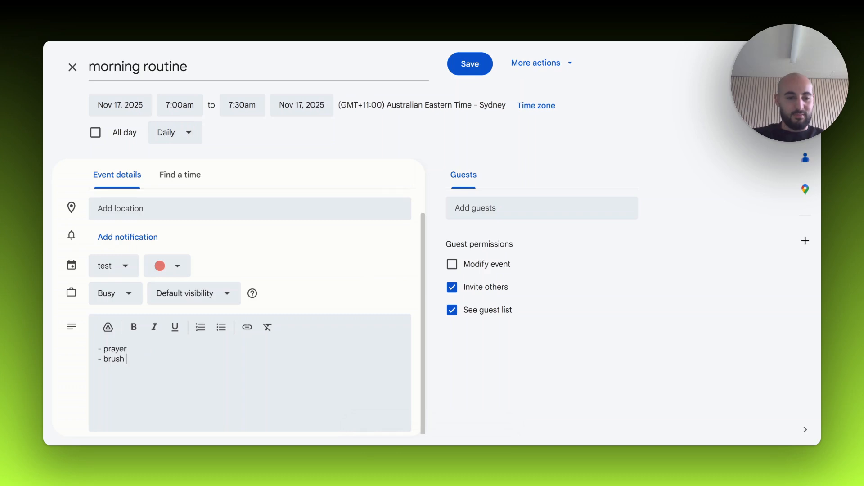
text(teet)
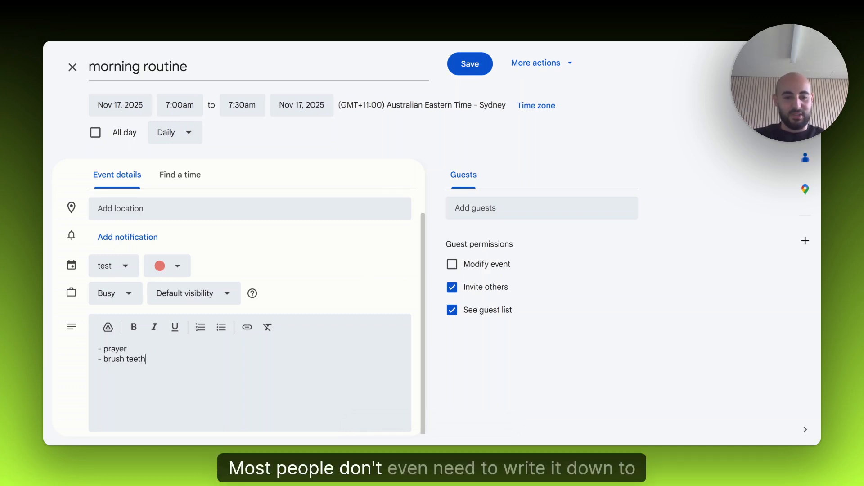
text(h)
key(Return)
text(-)
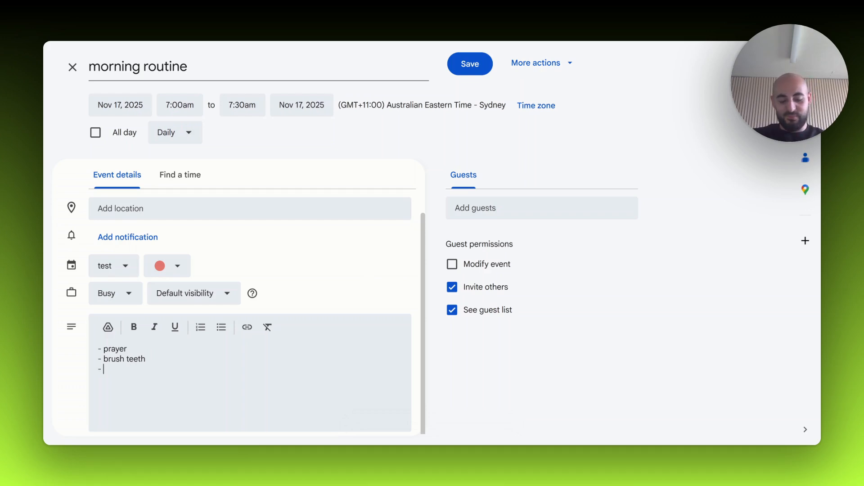
text( cold shower)
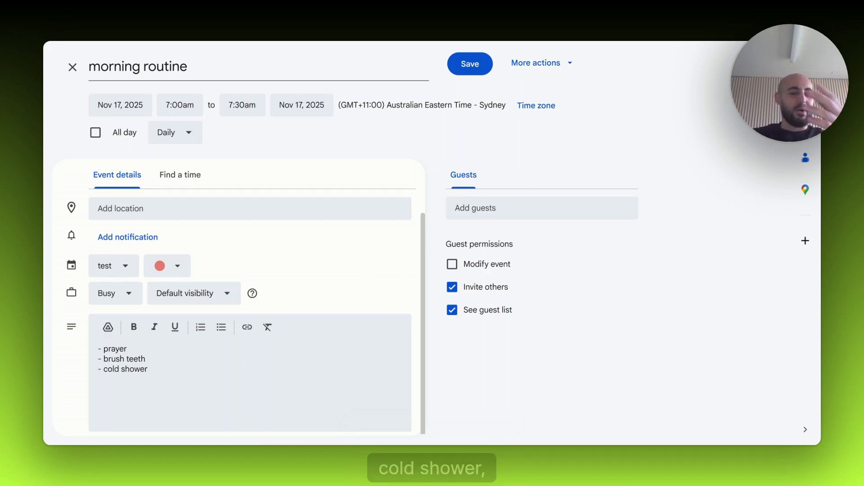
key(ctrl+a)
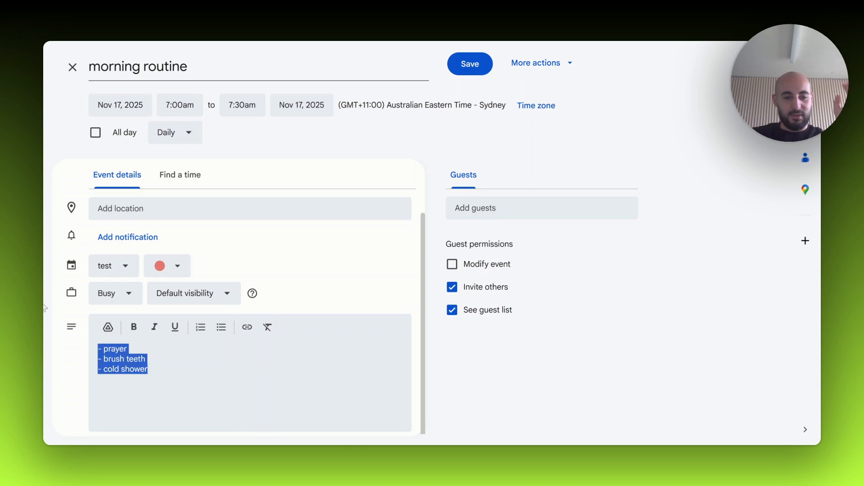
key(BackSpace)
text(-)
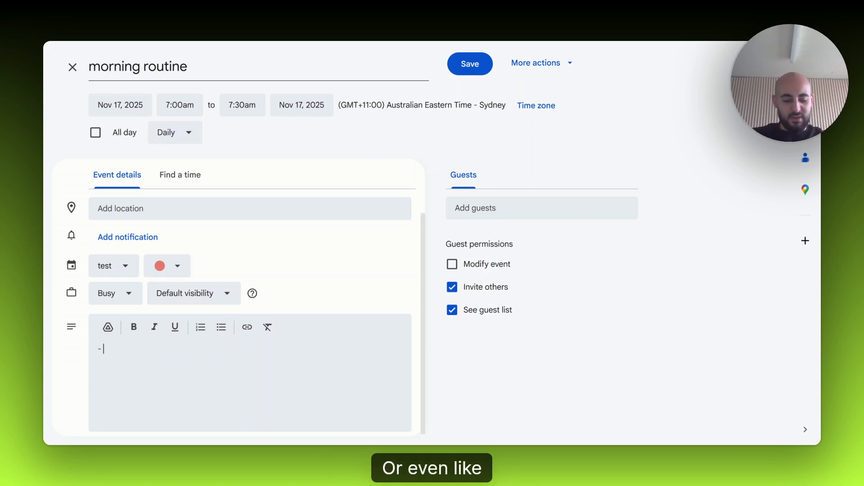
text( creati)
key(BackSpace)
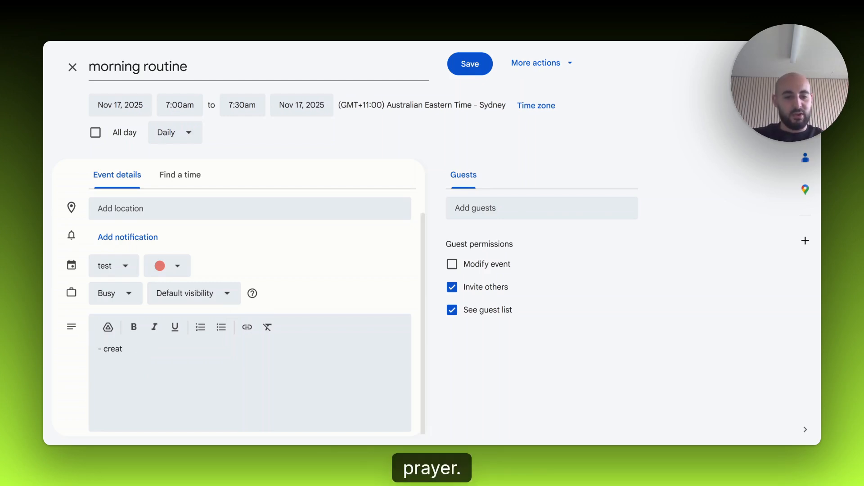
- Replace the description with the lines "-prayer" and "-creatine", and save the change for this event only
key(ctrl+a)
key(BackSpace)
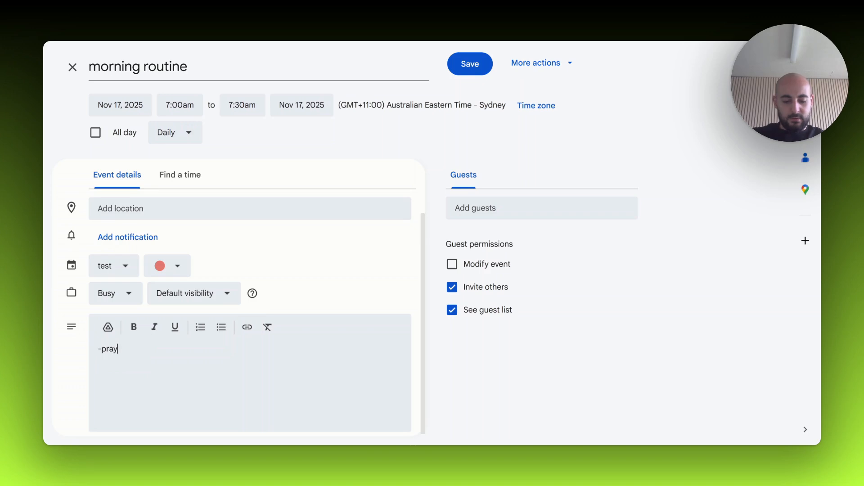
text(er)
key(Return)
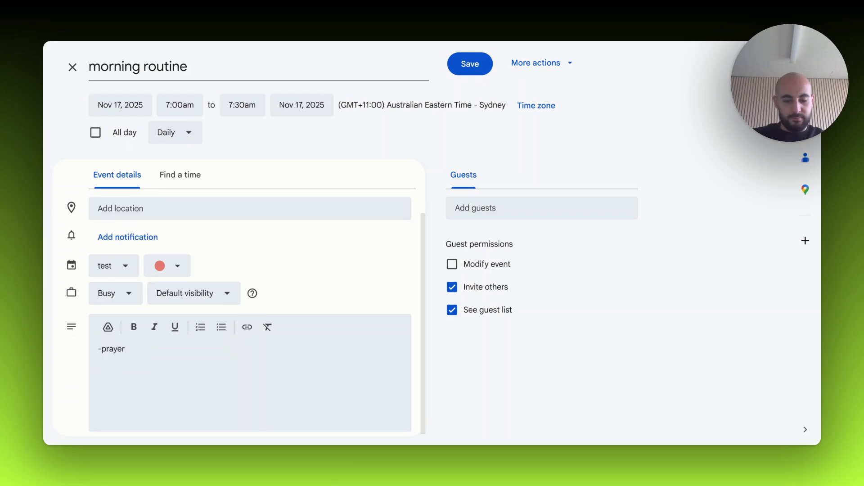
text(-creatine)
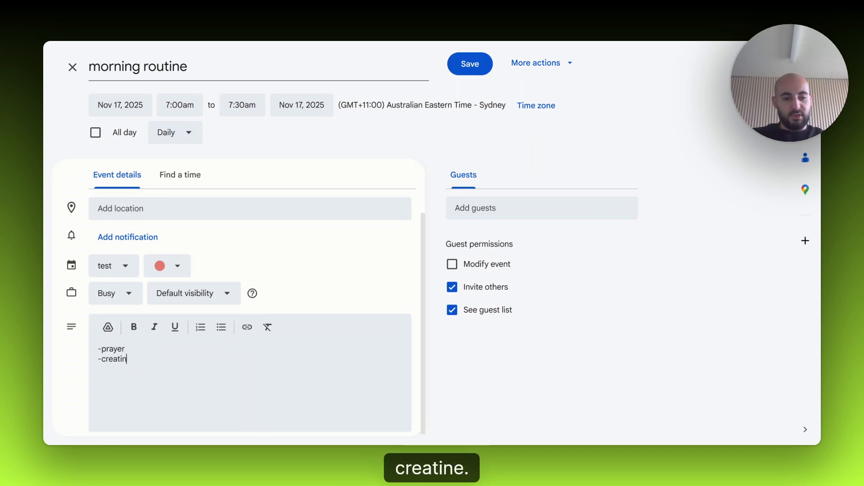
click(459, 70)
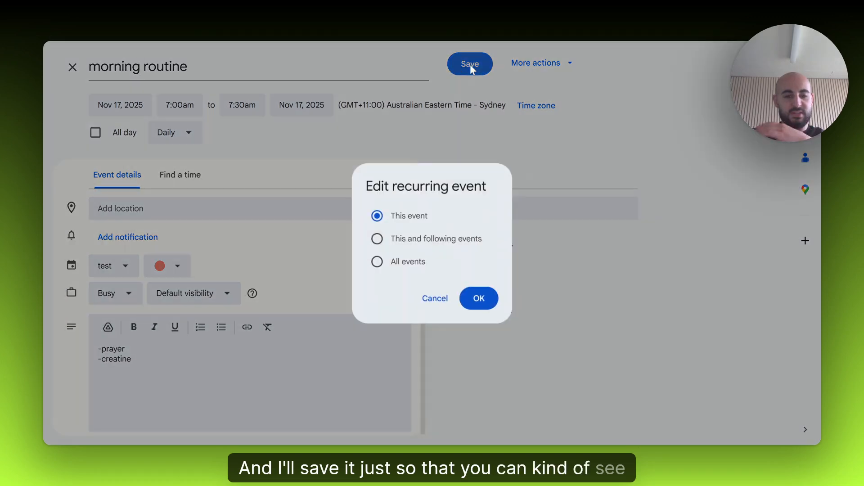
click(478, 298)
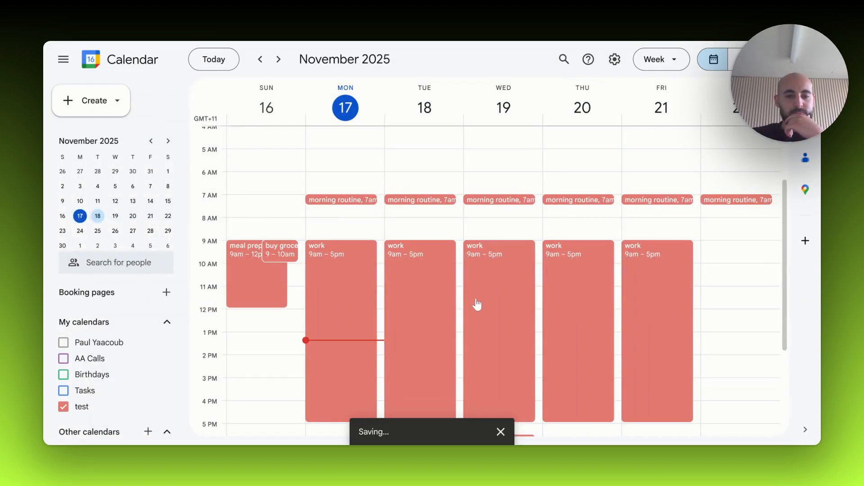
- Review the saved description in the details of Monday's morning routine event, and close the details
click(350, 200)
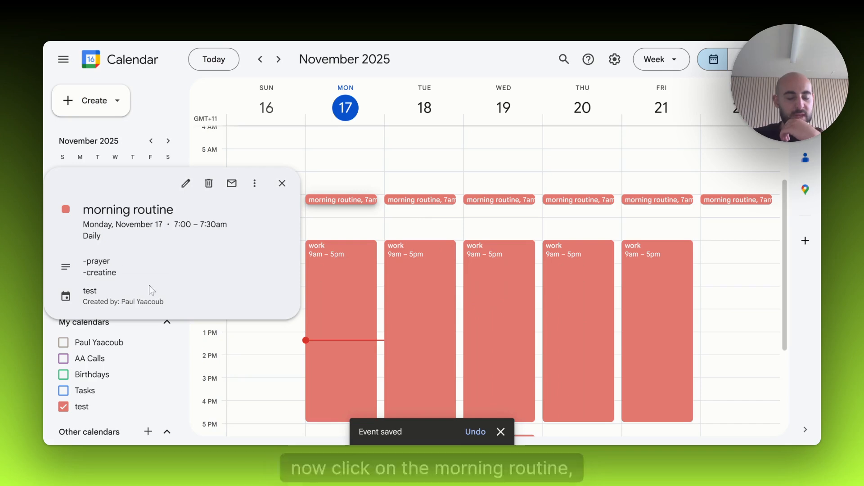
drag(121, 272, 82, 262)
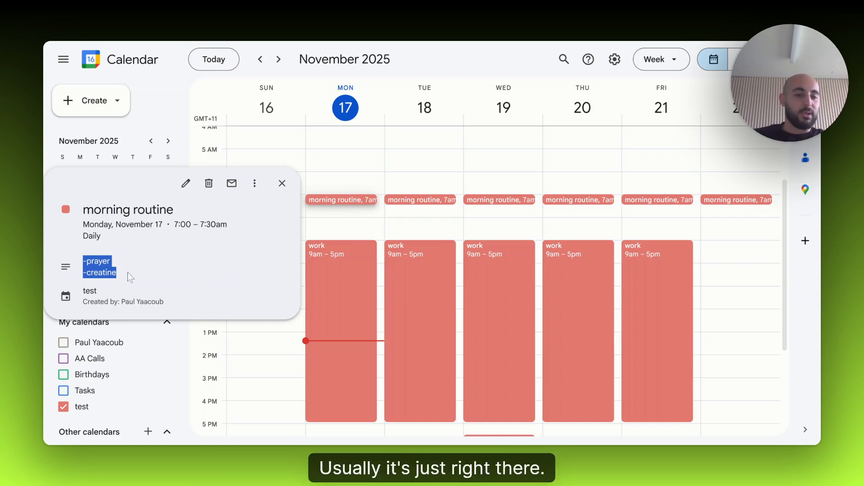
drag(118, 272, 83, 261)
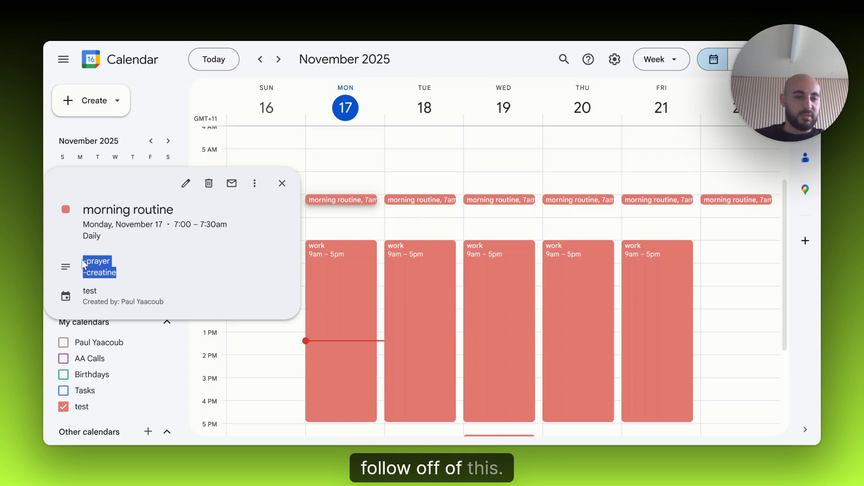
click(237, 239)
click(281, 183)
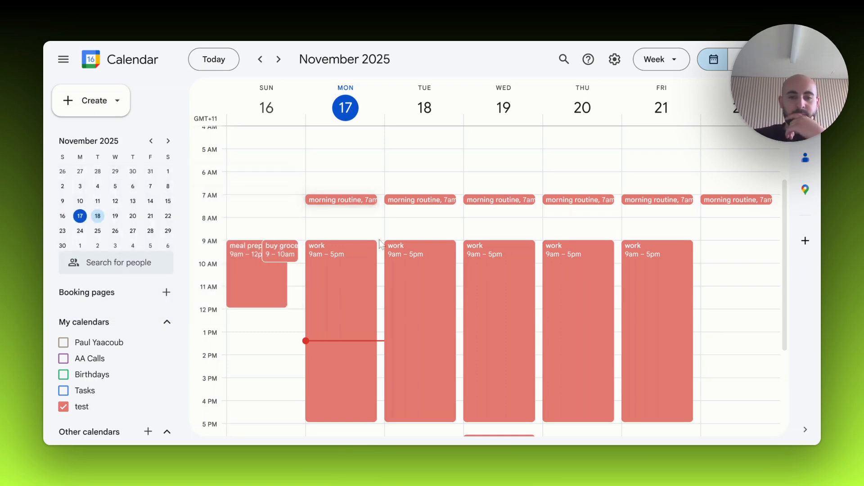
- Create a "Night routine" event on Monday, November 17 from 9:30pm to 10:00pm, repeating daily, and save it
scroll(348, 202, down, 5)
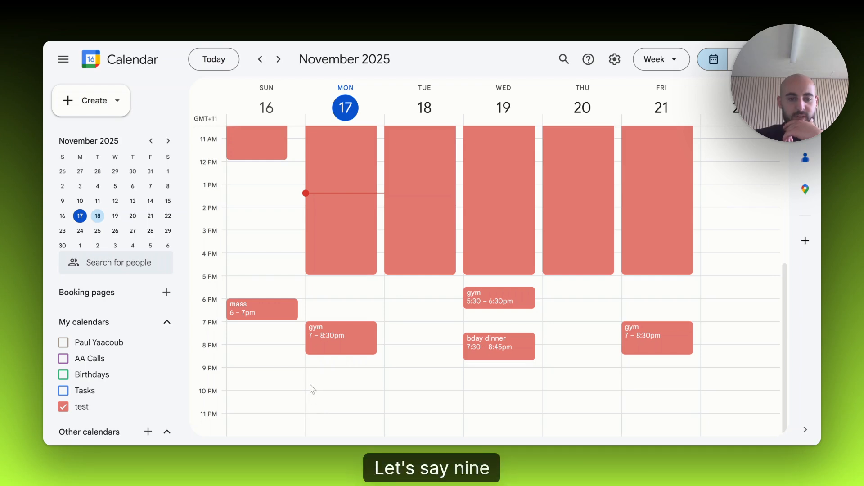
click(311, 388)
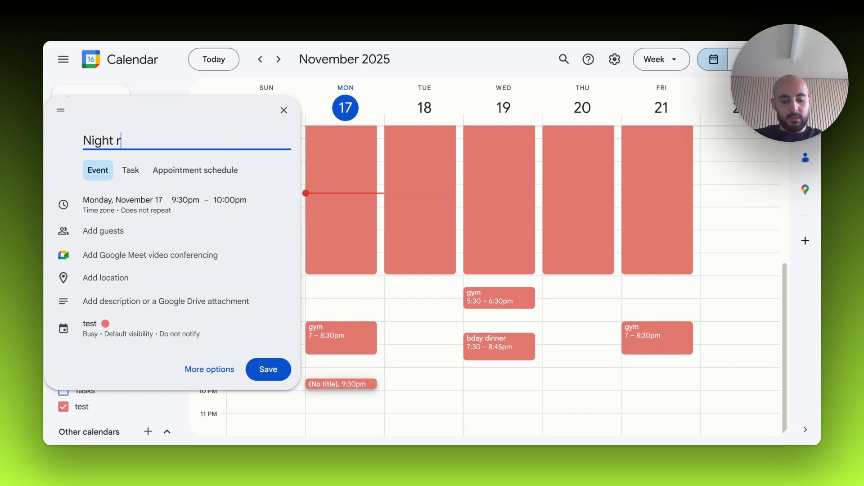
text(Night routine)
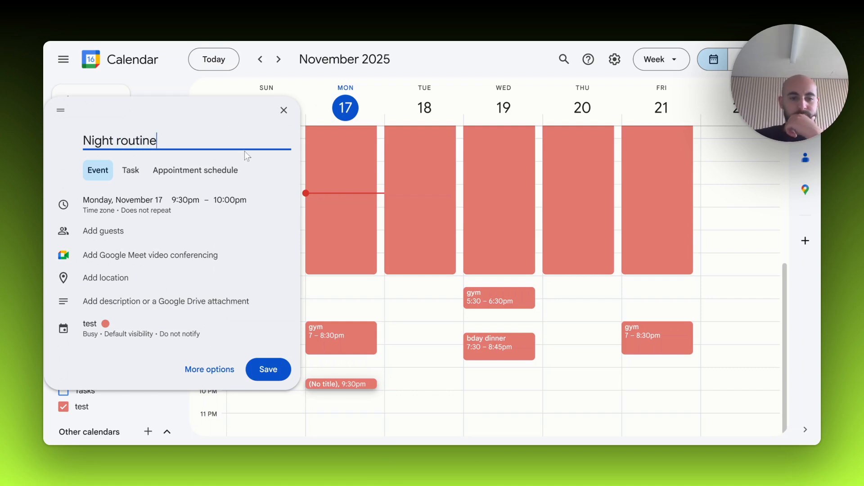
click(243, 205)
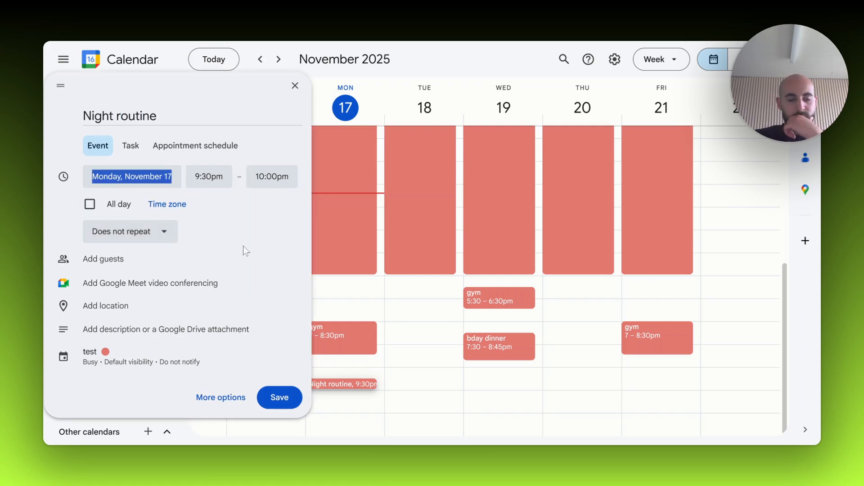
click(130, 231)
click(124, 282)
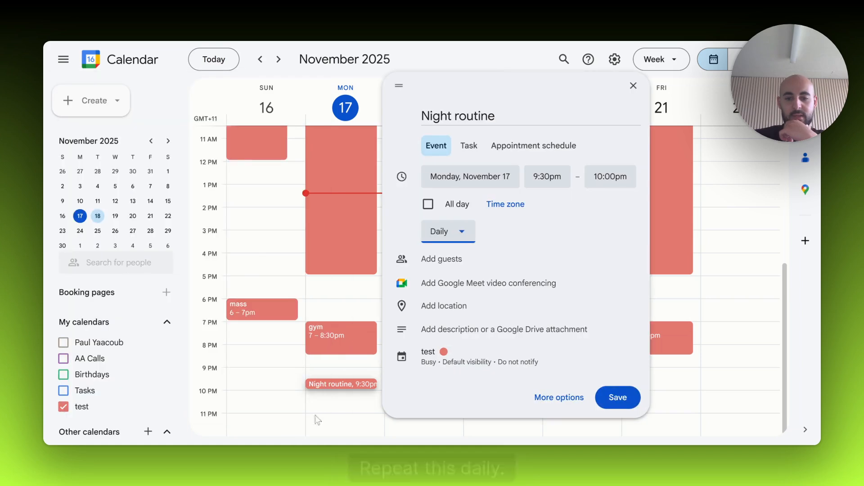
click(618, 397)
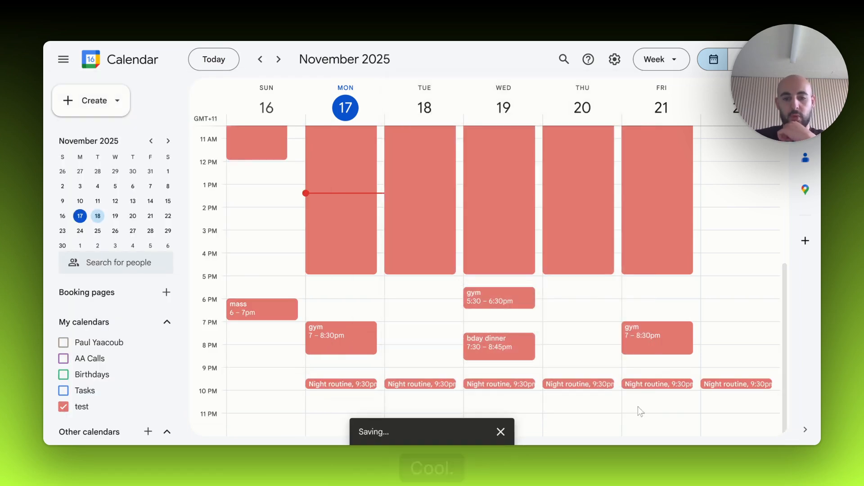
- Add the description lines "- prayer" and "- stretch" to Monday's night routine, saving the change for this event only
click(342, 385)
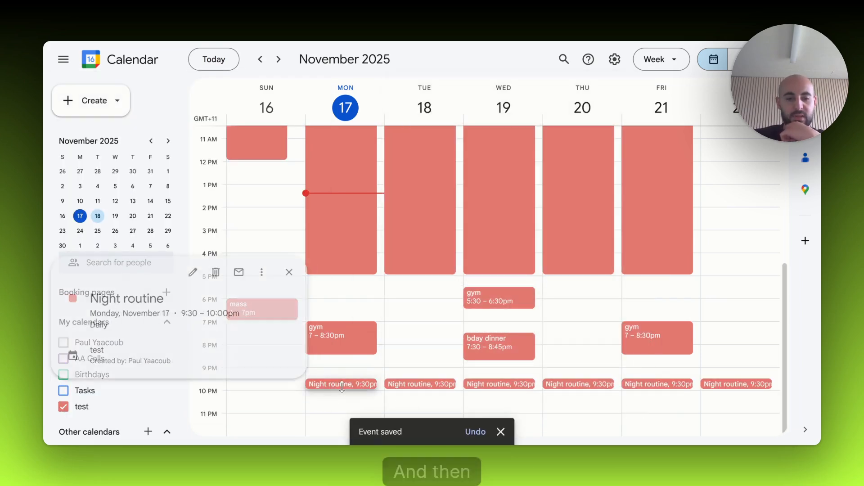
click(186, 272)
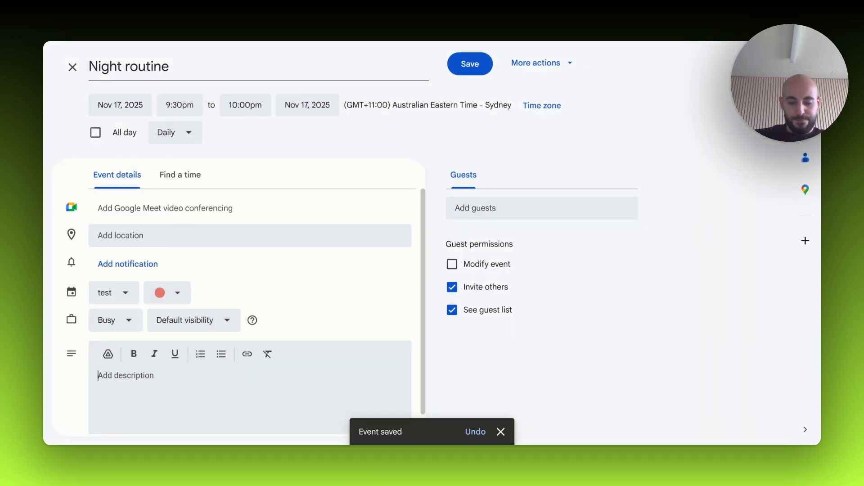
text(er)
key(Return)
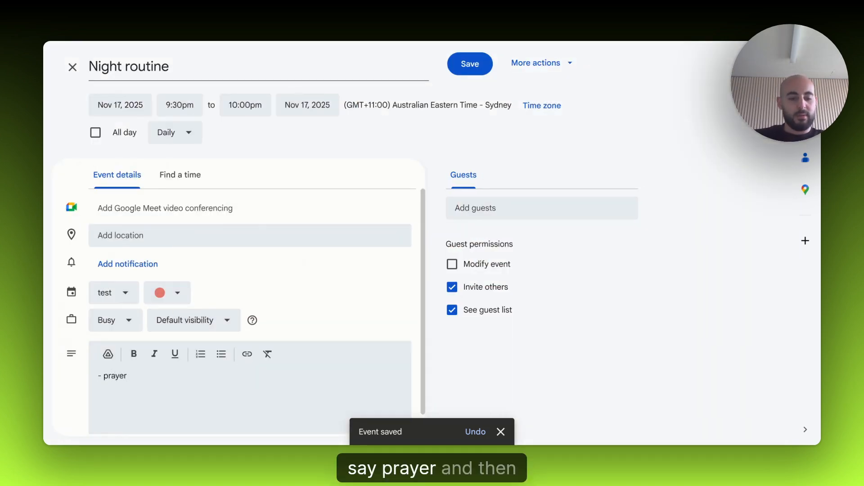
text(- )
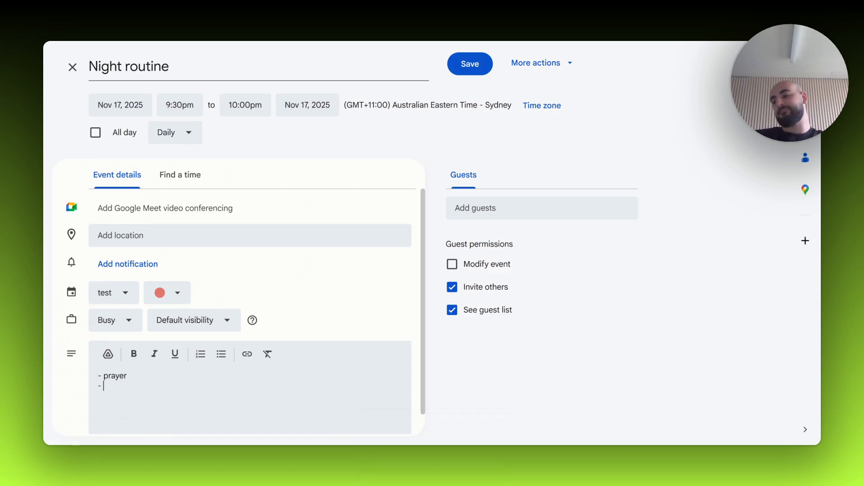
text(st)
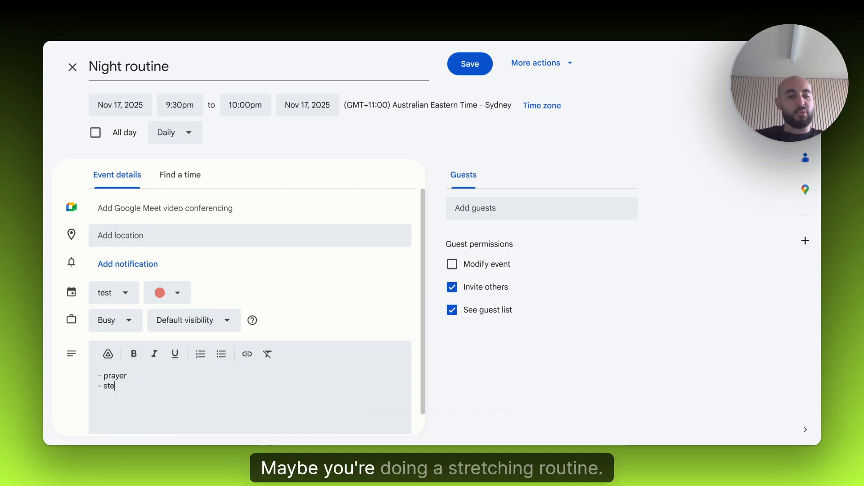
text(retch)
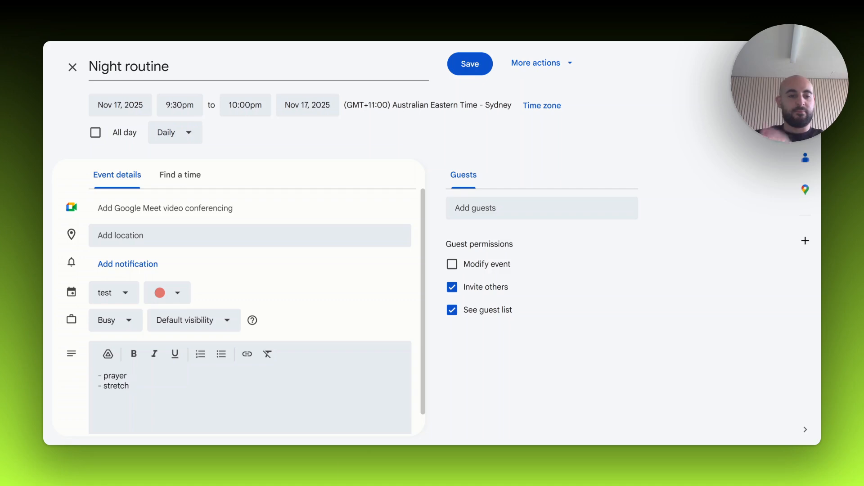
click(465, 69)
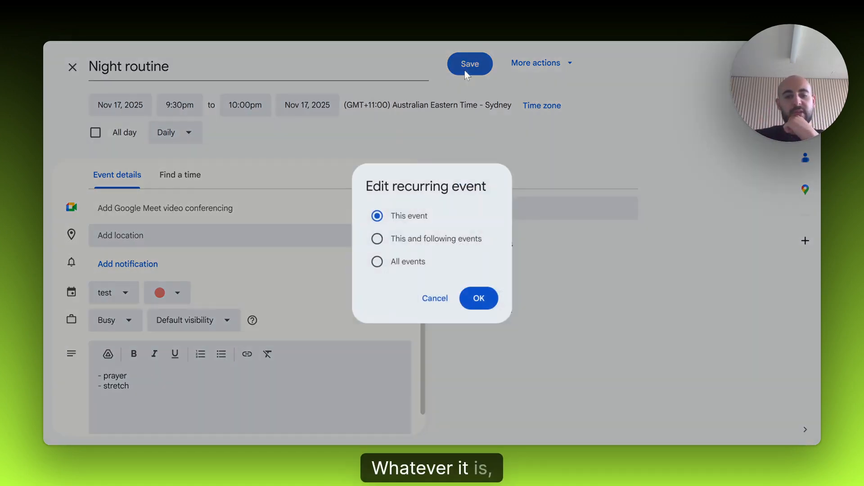
click(485, 299)
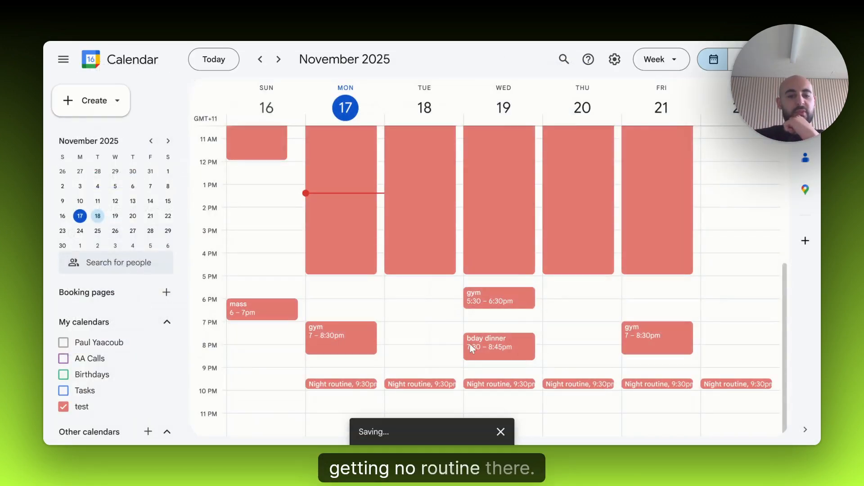
- Check the details of Monday's night routine and Tuesday's morning routine, closing each one
click(352, 382)
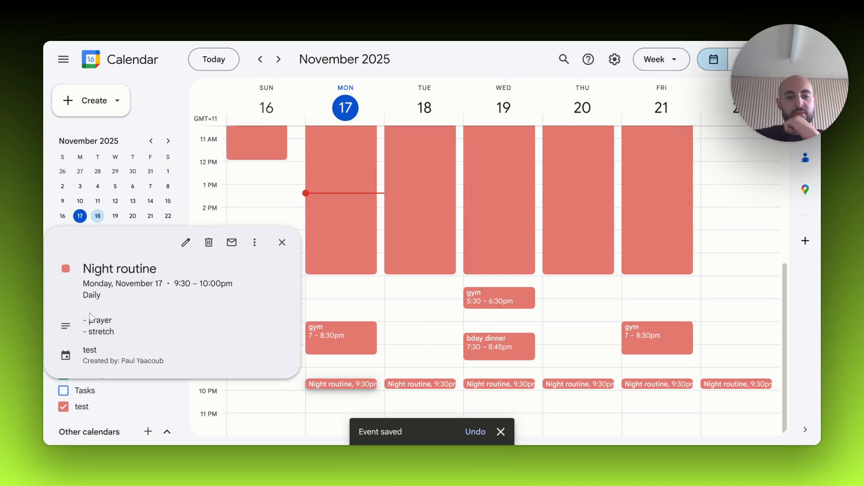
click(286, 246)
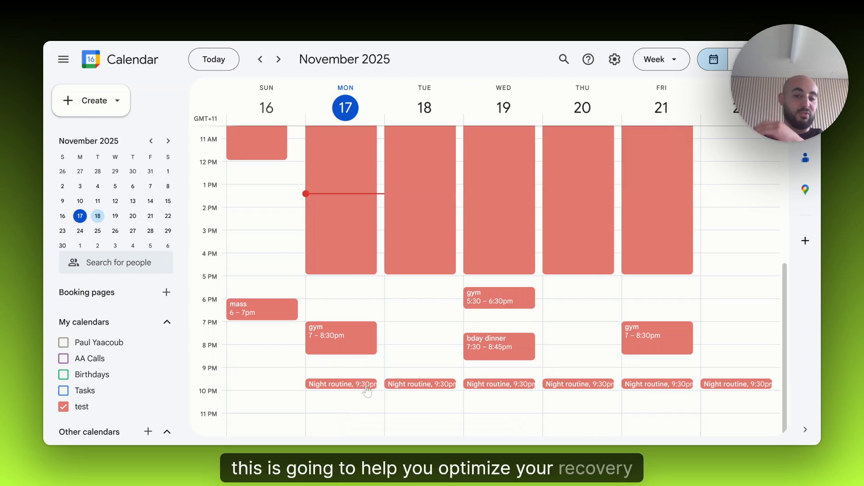
scroll(396, 386, up, 5)
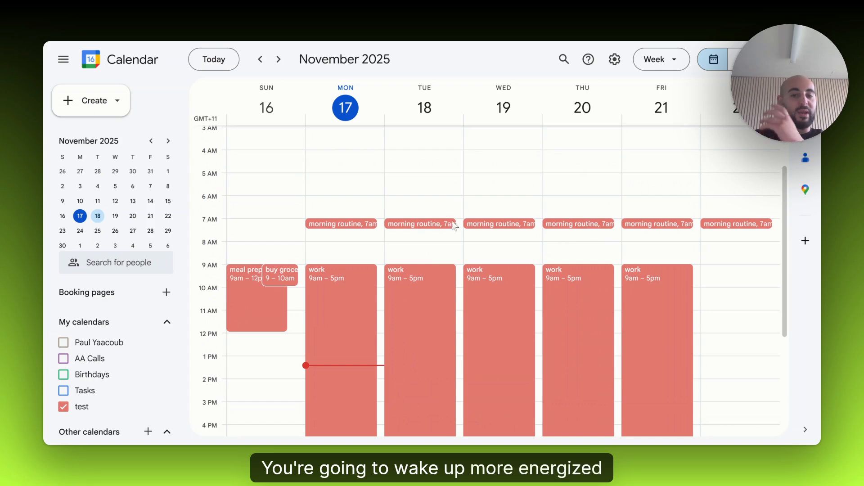
click(447, 225)
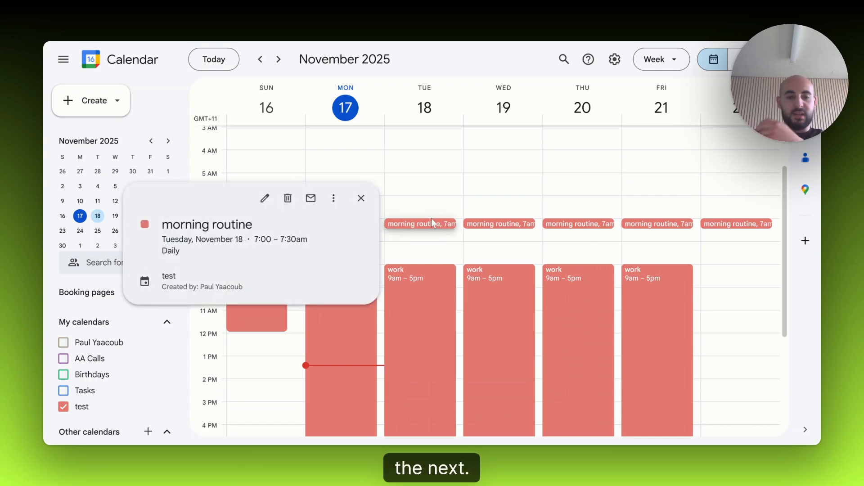
click(357, 205)
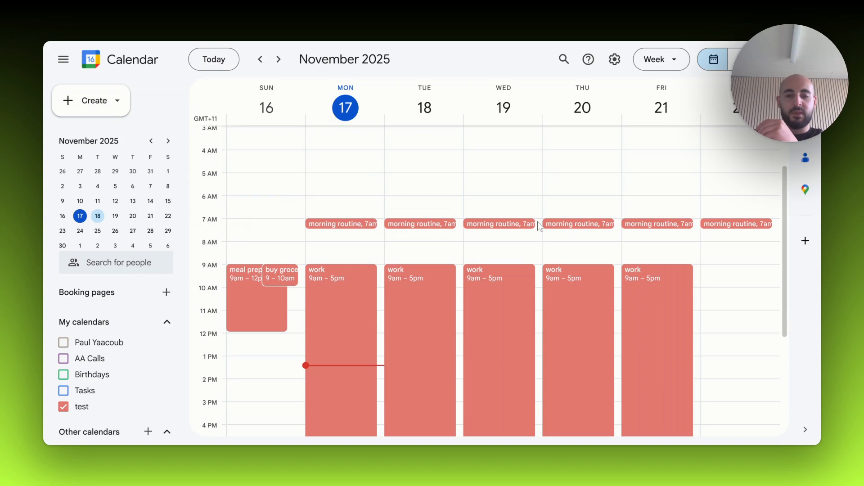
- Look over the whole week from the morning routines to the night routines for anything still missing
scroll(536, 225, down, 3)
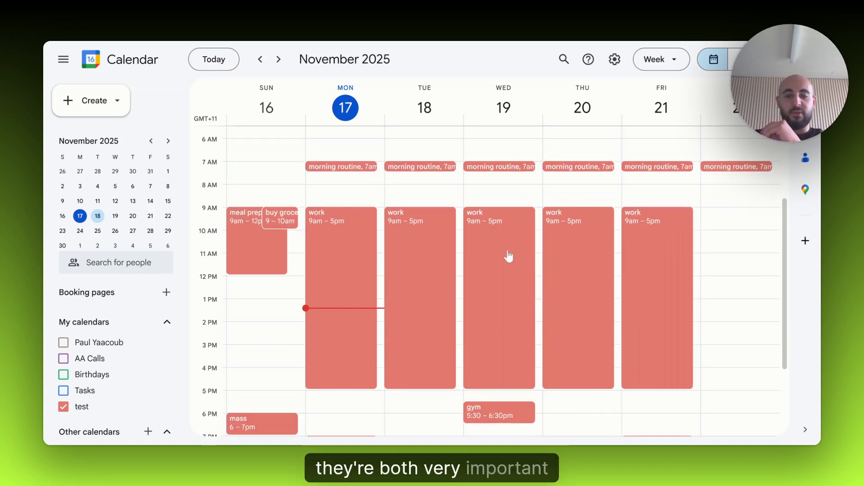
scroll(509, 256, down, 5)
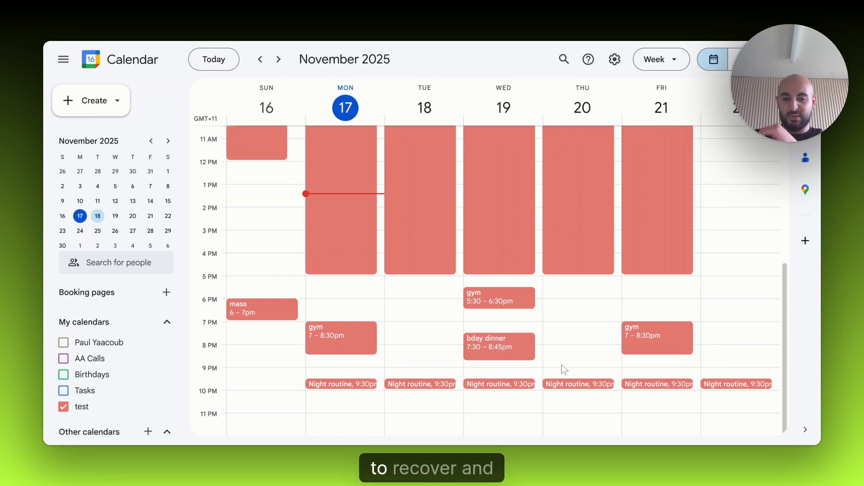
scroll(563, 360, up, 3)
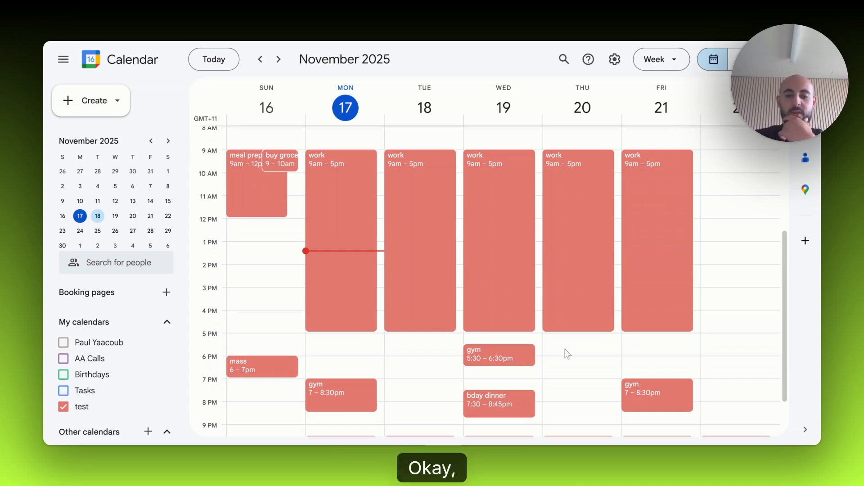
scroll(555, 347, down, 2)
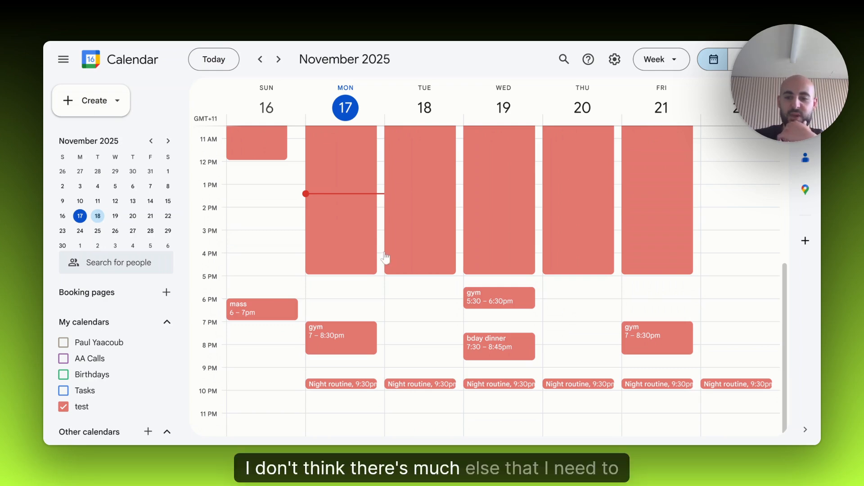
scroll(585, 283, up, 5)
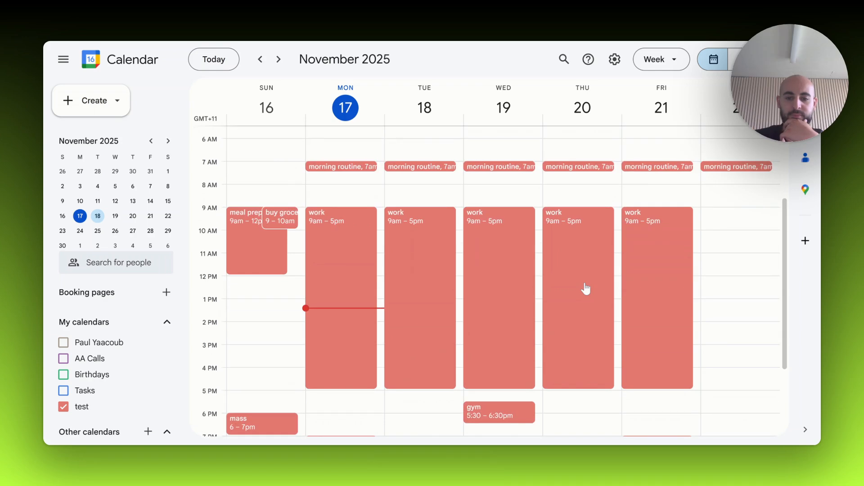
scroll(585, 288, down, 5)
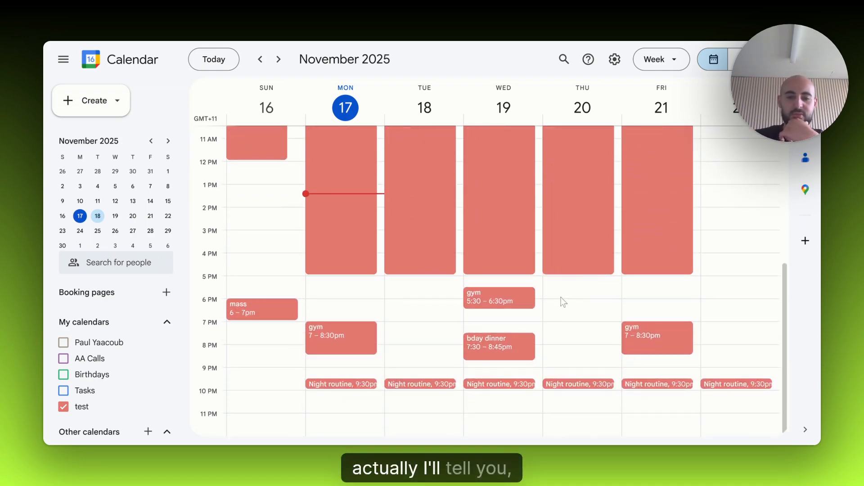
scroll(630, 312, up, 3)
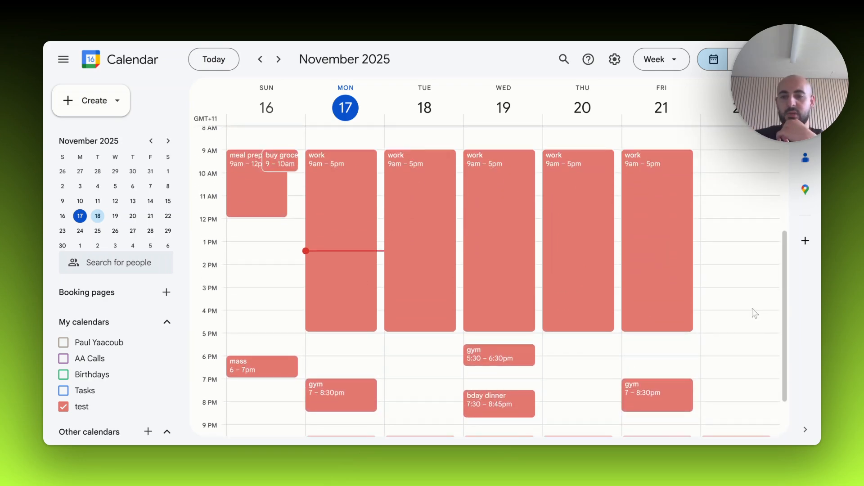
scroll(728, 308, up, 3)
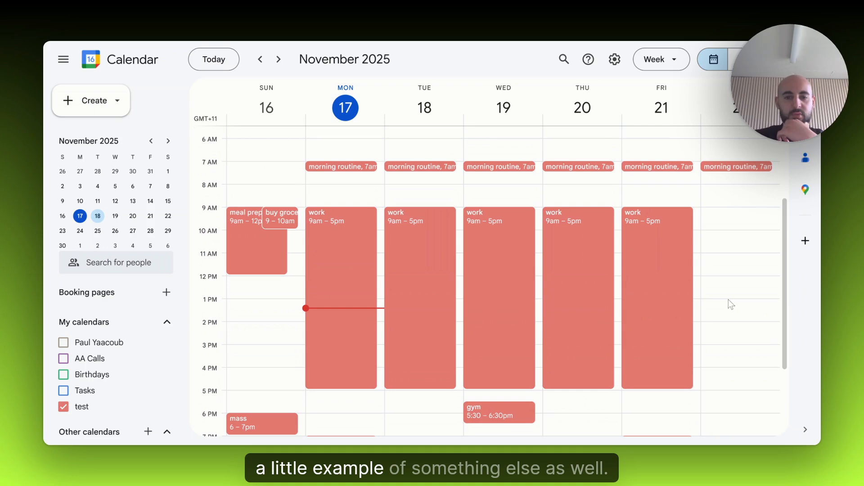
- Move Monday's morning routine to 5:30am, applying the change to this event only
scroll(445, 233, up, 6)
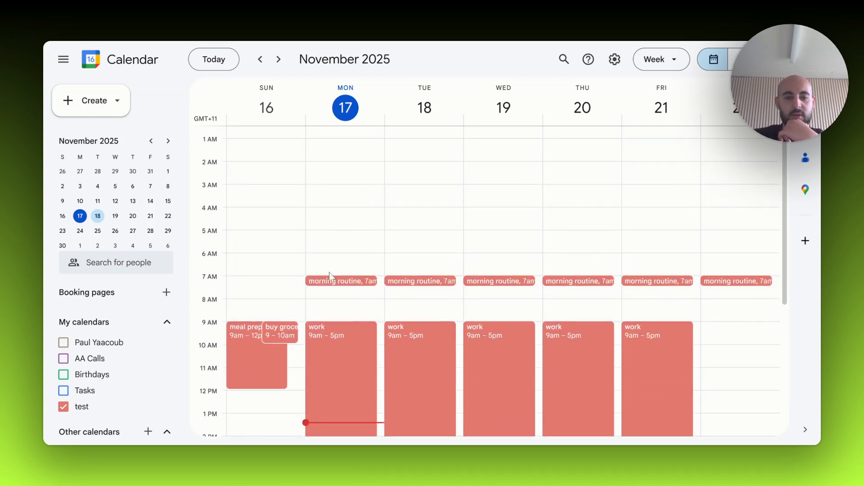
drag(336, 281, 351, 240)
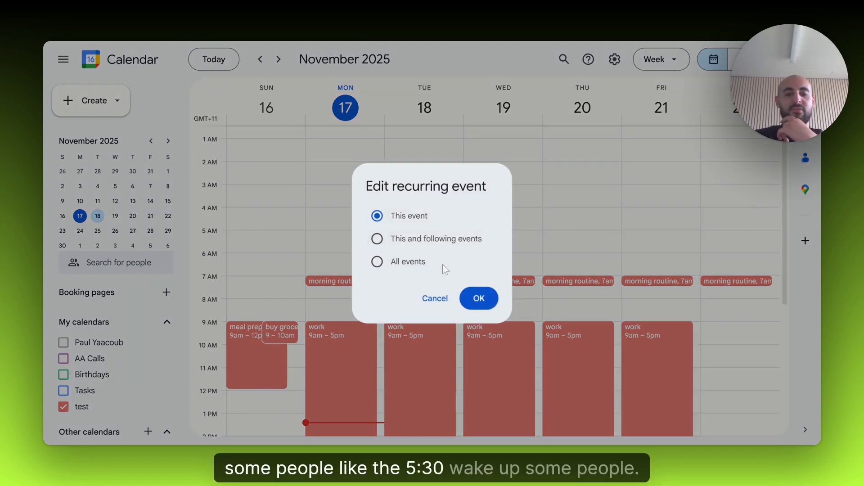
click(482, 299)
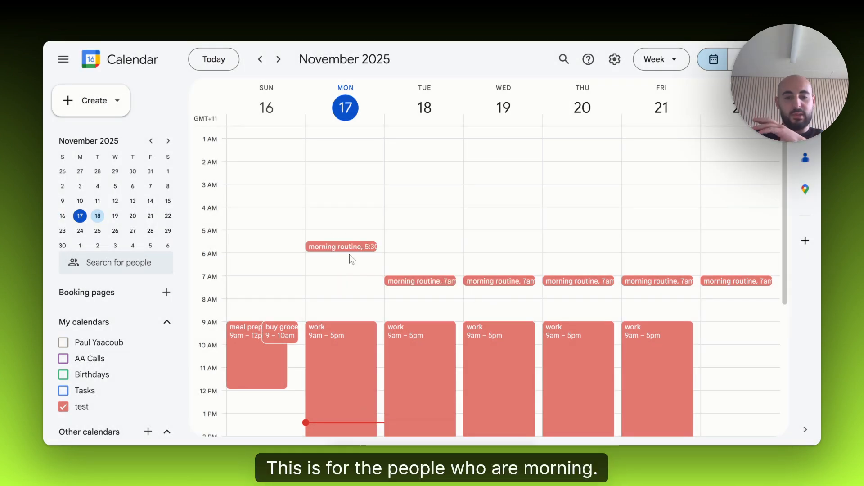
- Move Tuesday's morning routine to 5:30am, applying the change to this and following events
drag(405, 276, 409, 247)
click(405, 240)
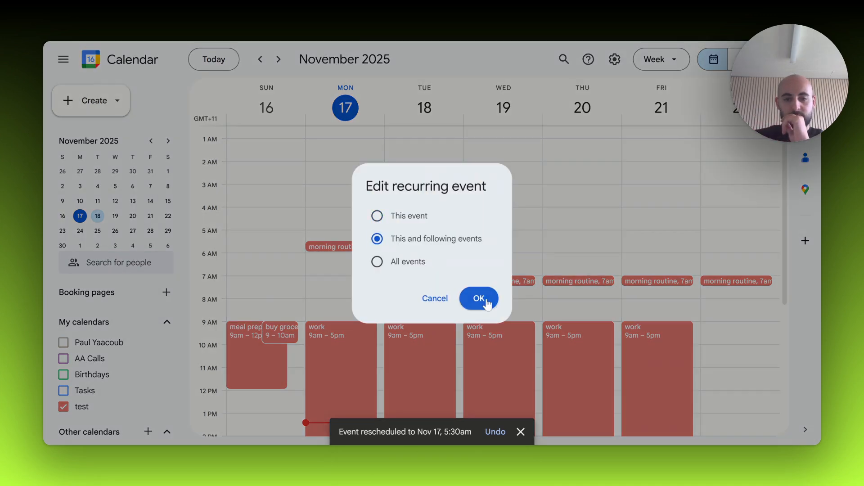
click(479, 298)
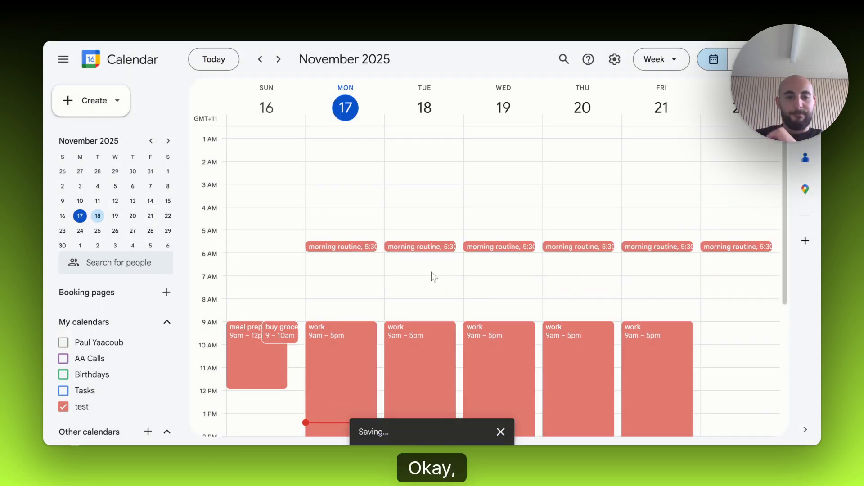
- Move Wednesday's gym session to 6:30–7:30am, applying the change to this event only
scroll(412, 270, down, 3)
scroll(450, 315, down, 2)
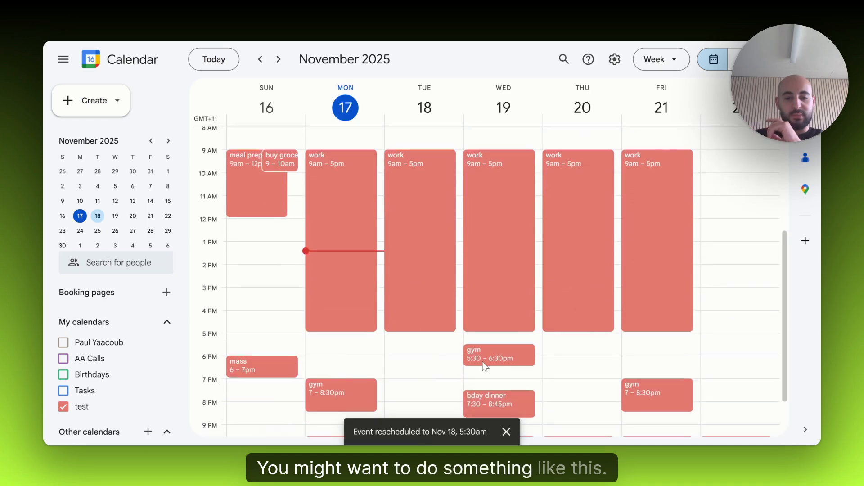
drag(498, 359, 497, 153)
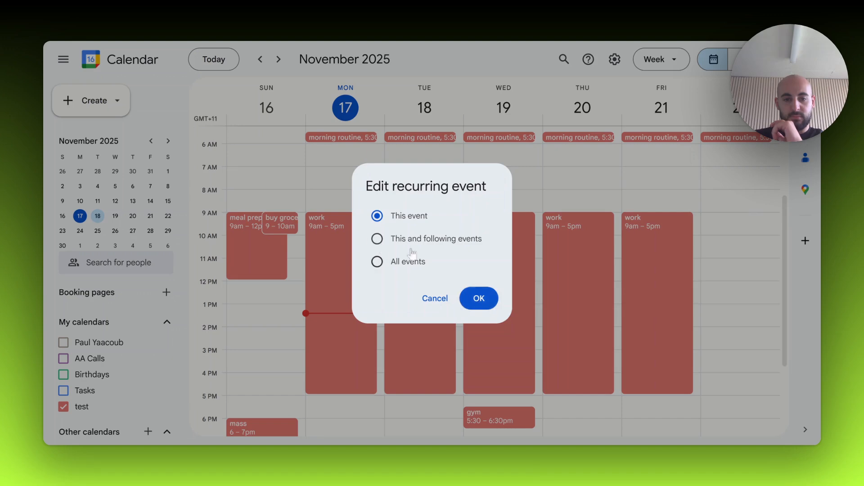
click(477, 297)
mouse_move(493, 161)
mouse_down()
mouse_move(493, 175)
mouse_move(491, 166)
mouse_up()
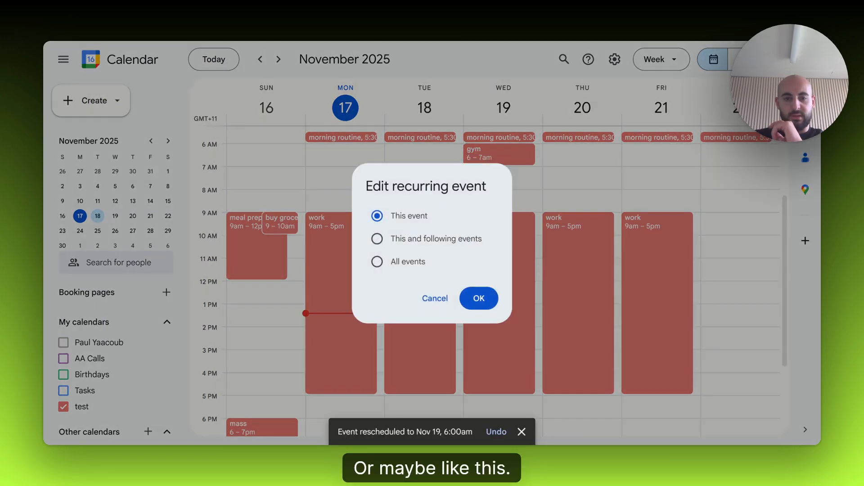
click(483, 293)
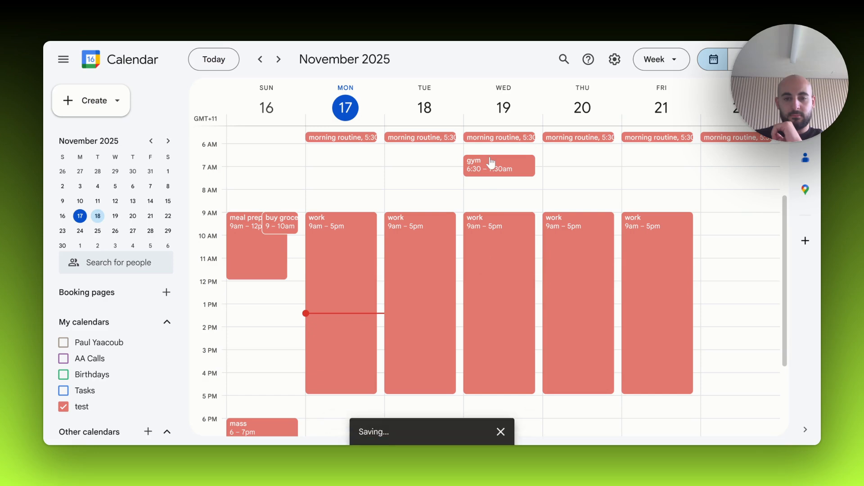
- Move Monday's night routine to 9pm, applying the change to this and following events
scroll(483, 182, up, 2)
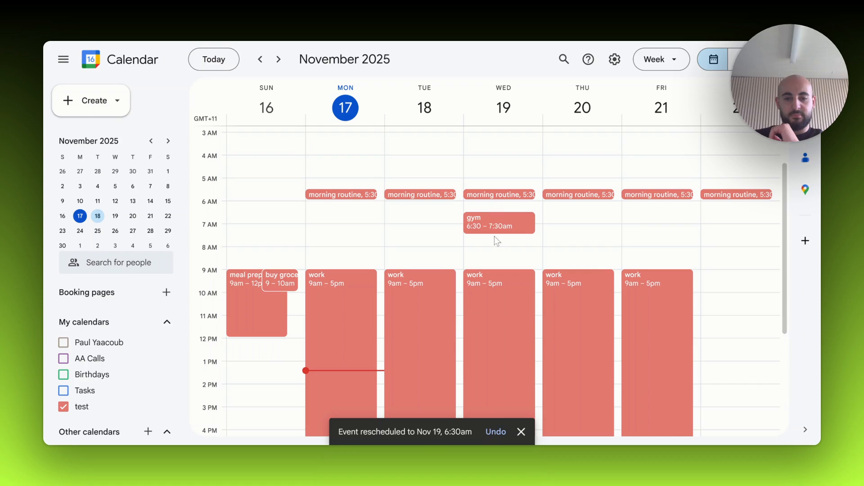
scroll(481, 228, down, 1)
scroll(481, 228, down, 5)
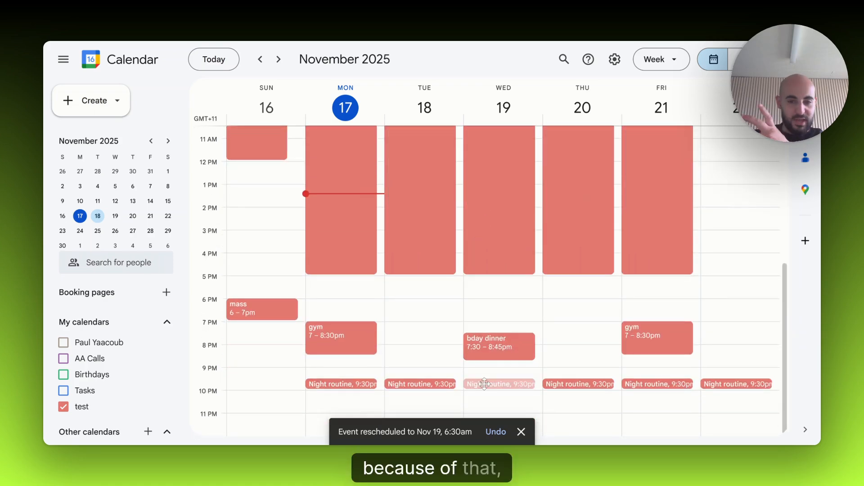
drag(484, 376, 351, 366)
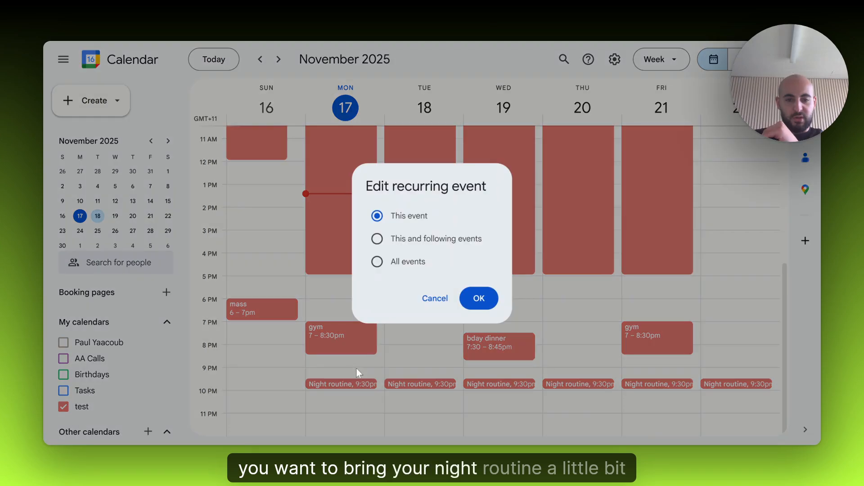
click(379, 239)
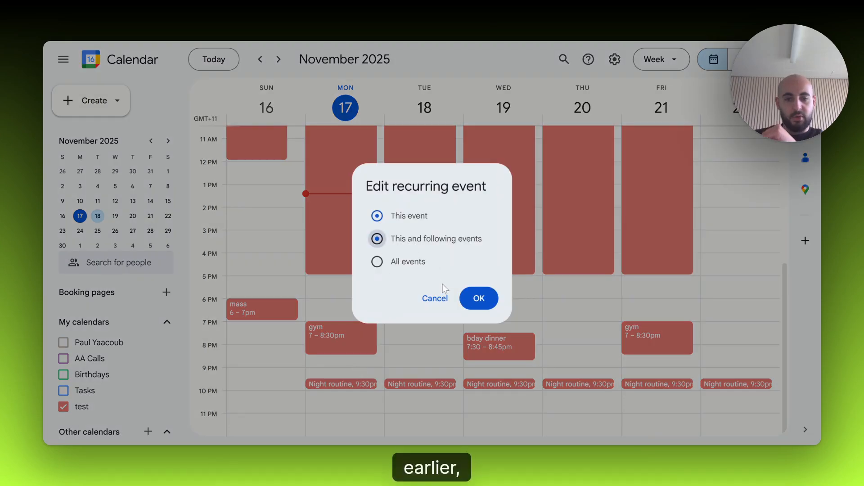
click(479, 298)
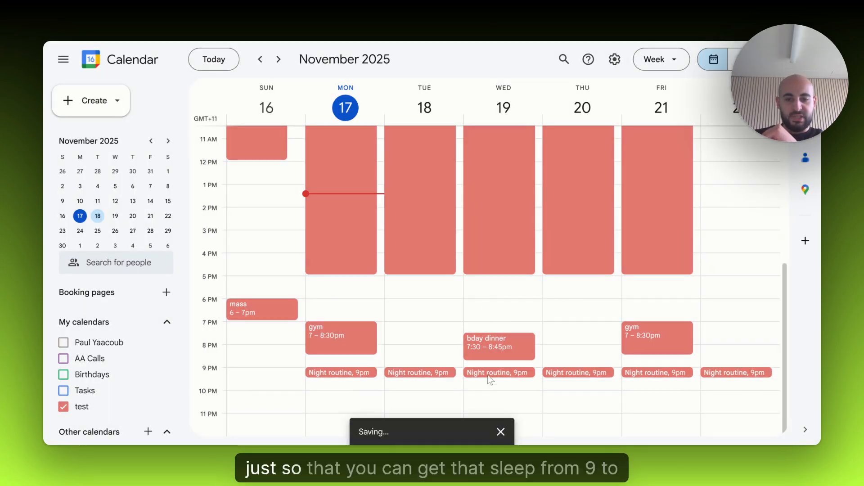
- Review the rescheduled week from morning to night, marking out Tuesday 5:30–9pm as a draft event and discarding it
scroll(498, 252, up, 5)
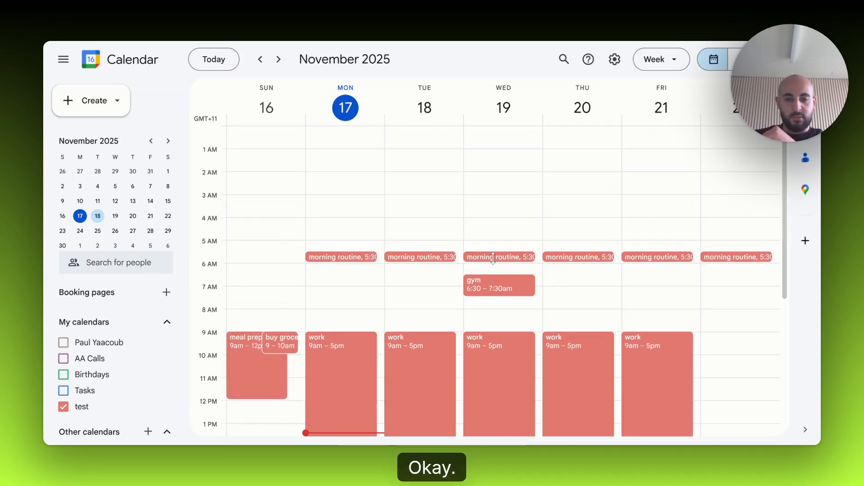
scroll(494, 264, down, 5)
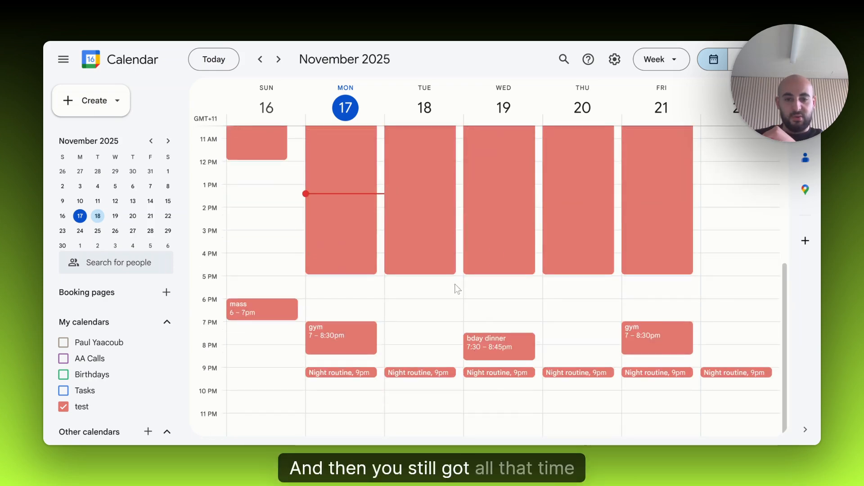
drag(407, 289, 405, 355)
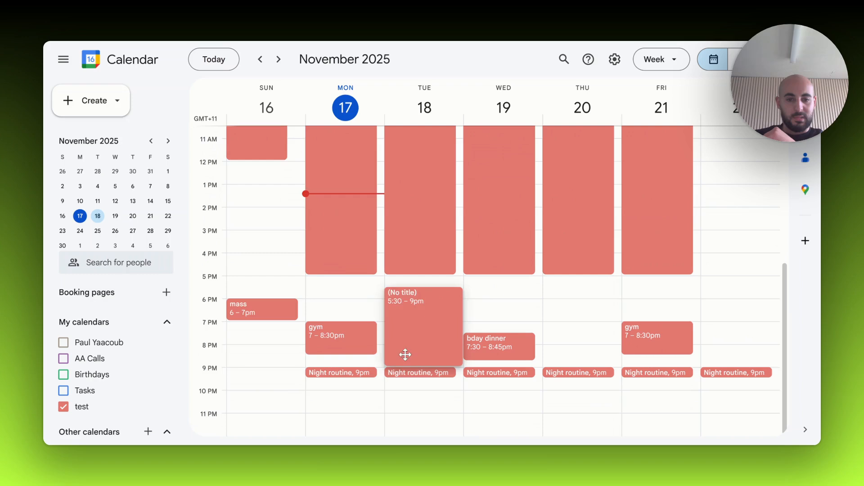
click(442, 420)
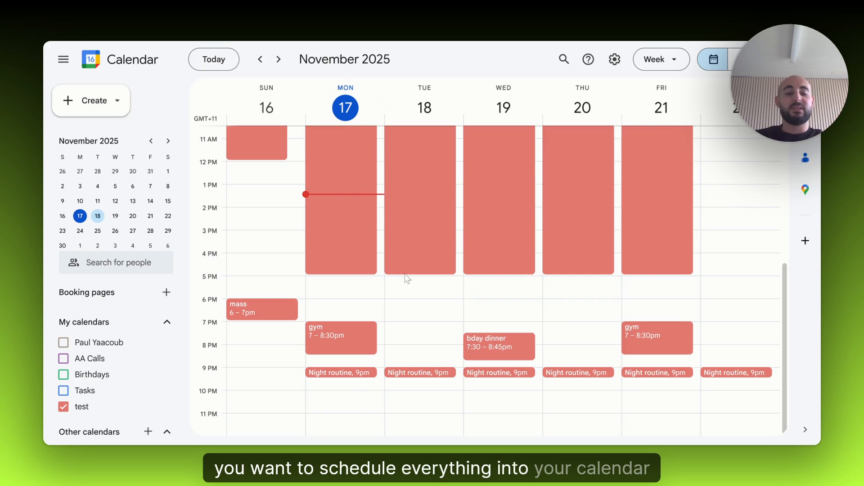
scroll(449, 311, up, 3)
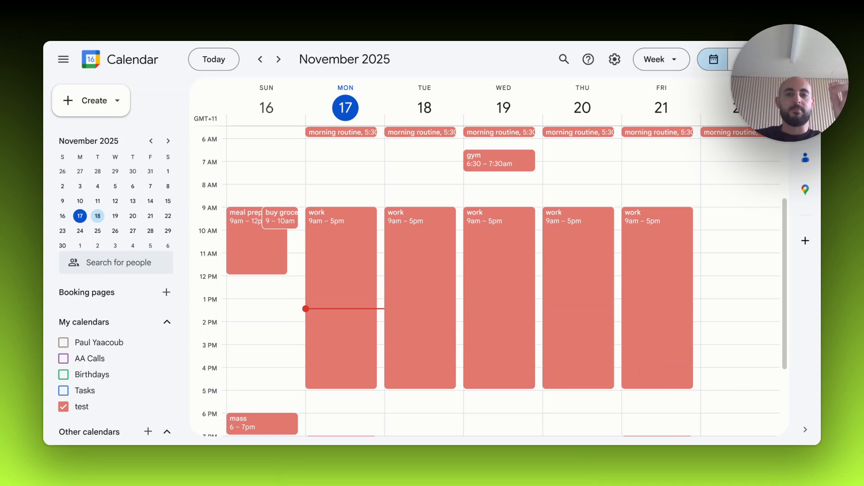
scroll(465, 293, down, 5)
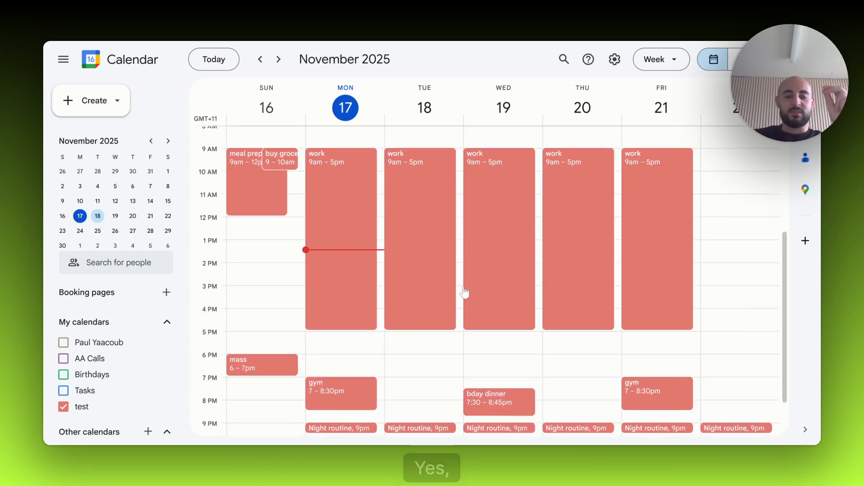